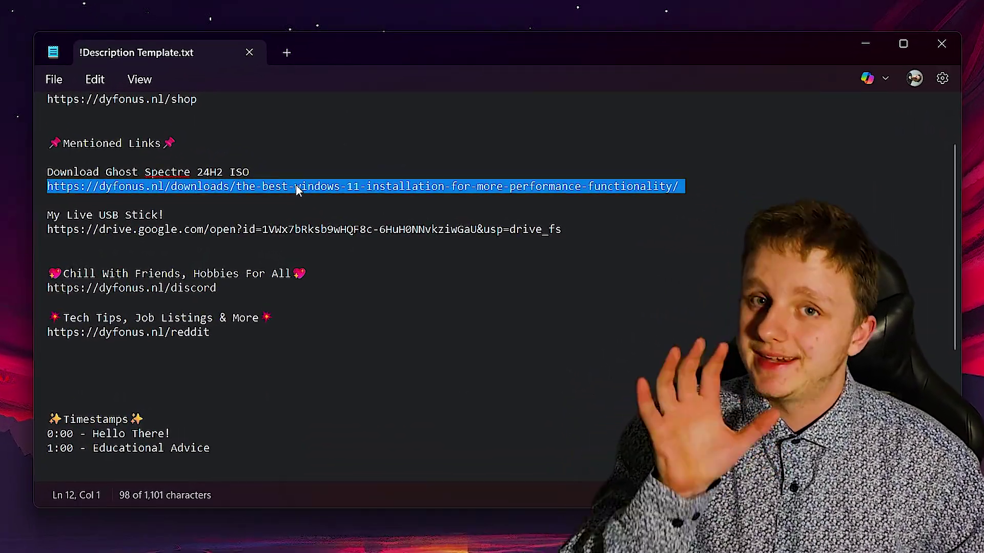
Step: Deselect the URL in Notepad and follow the Ghost Spectre 24H2 link to its dyfonus.nl download page
left_click(200, 214)
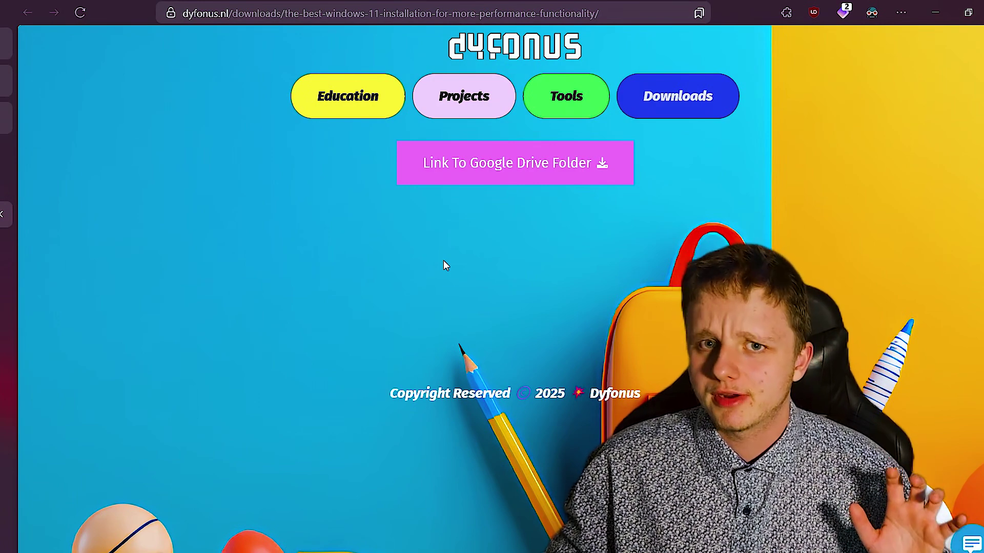
Step: Open the linked Google Drive folder, select the Ghost Spectre 24H2 file and show contents as a list
left_click(507, 184)
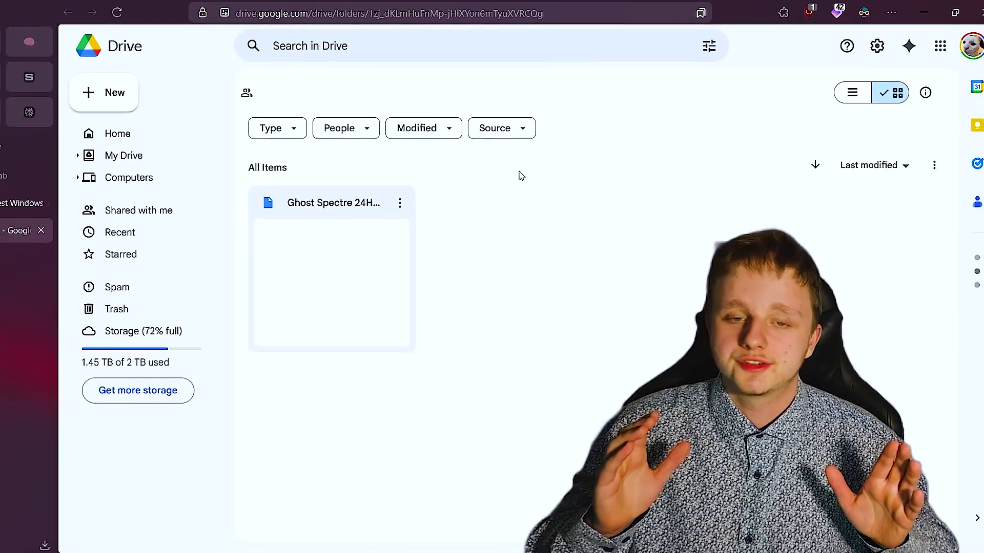
left_click(376, 255)
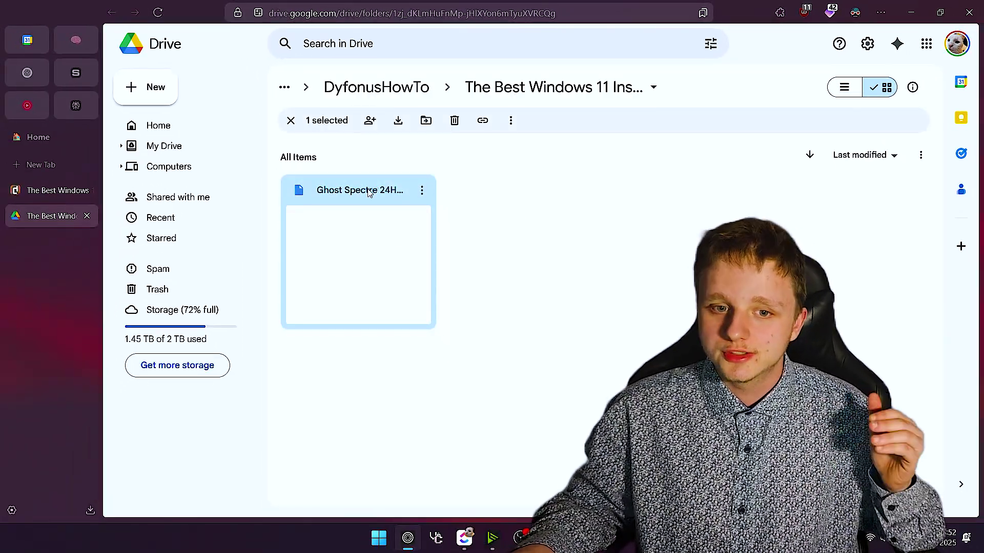
key("v")
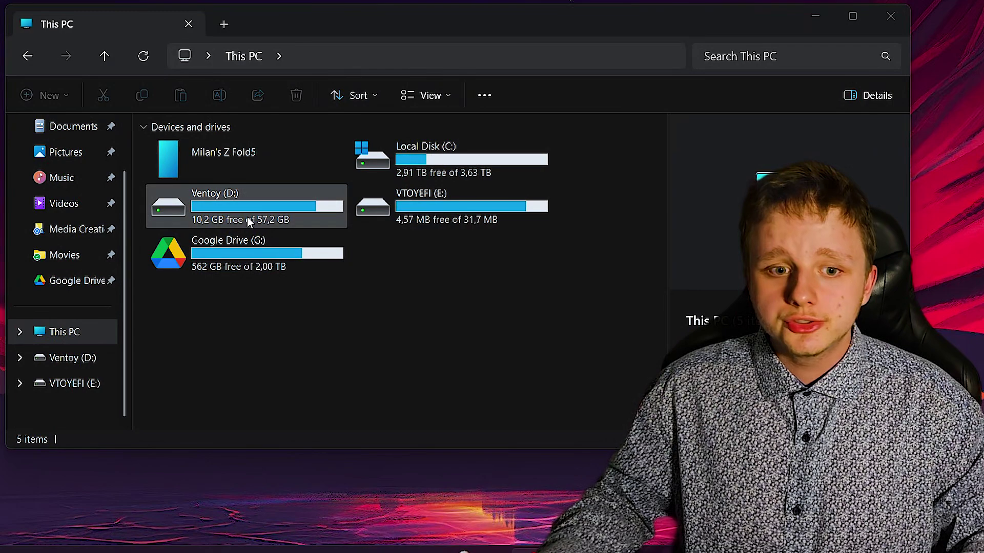
Step: Open Ventoy (D:), go into its Windows folder and select Ghost Spectre 24H2.ISO
left_click(247, 216)
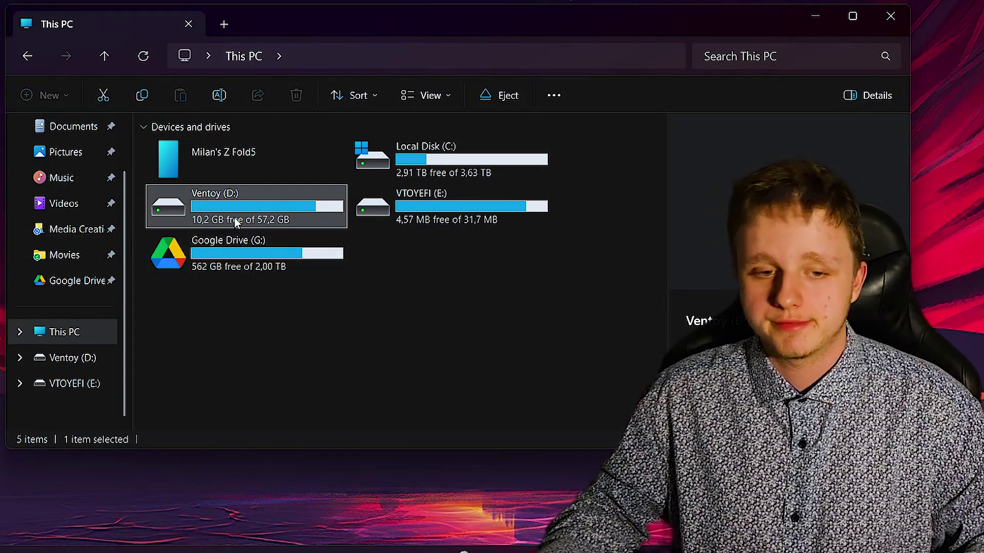
double_click(235, 220)
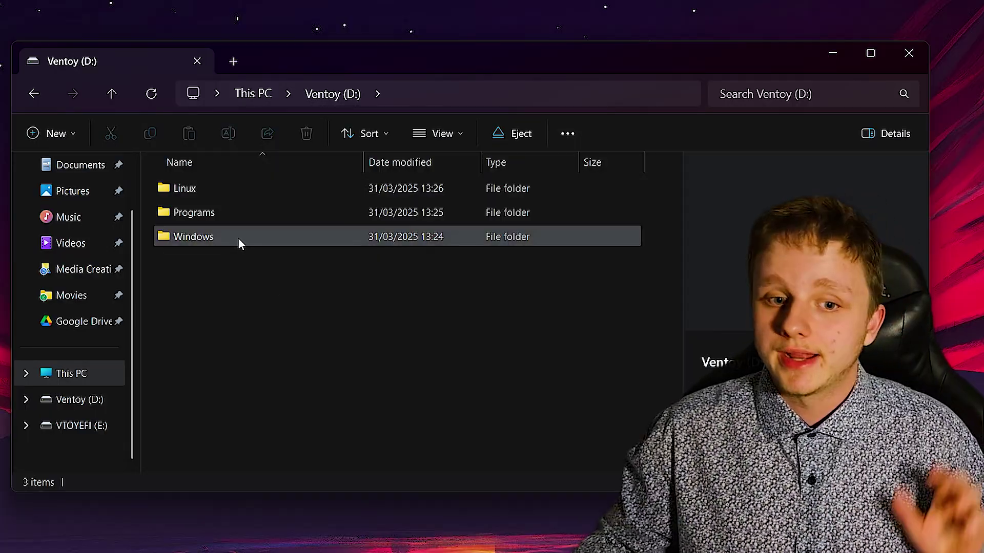
double_click(282, 246)
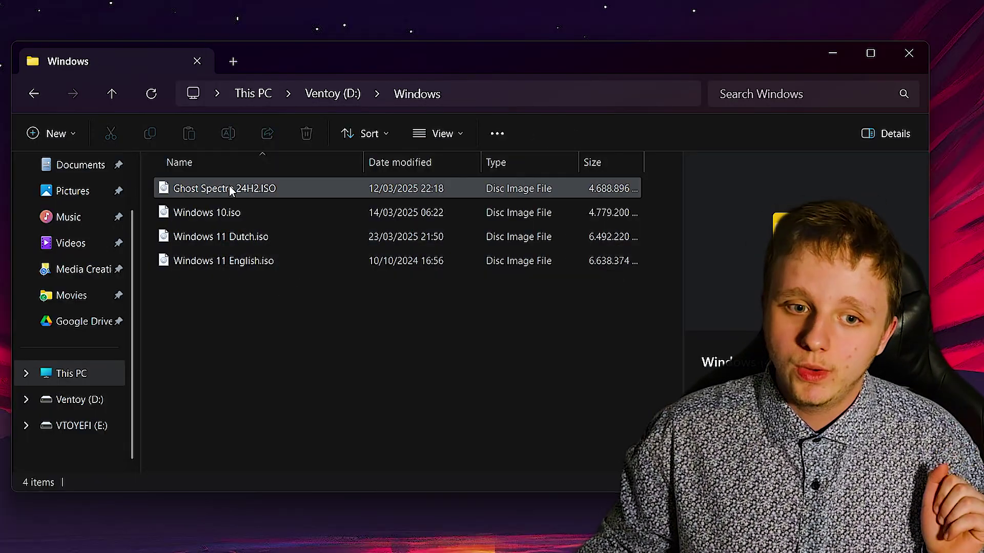
left_click(229, 189)
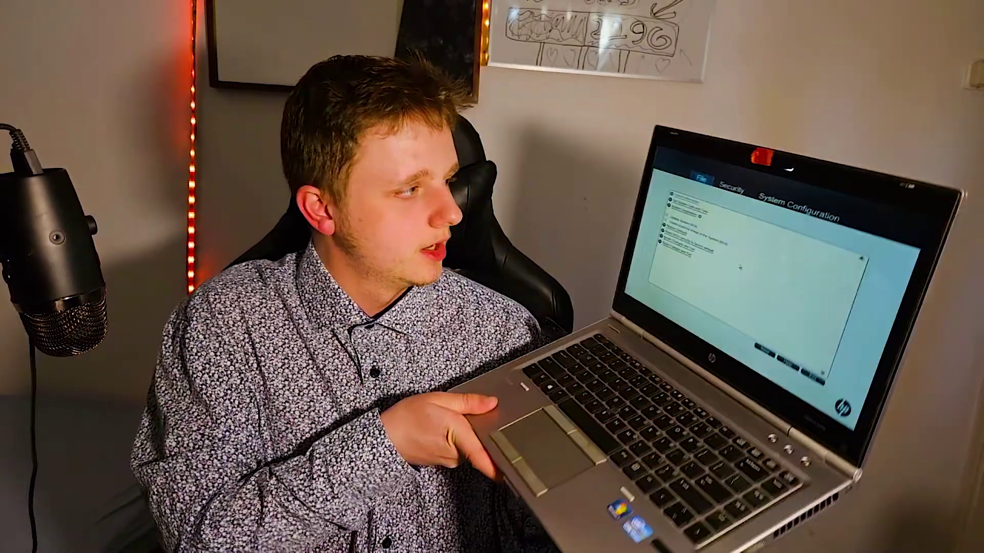
Step: Browse the HP BIOS Security and System Configuration settings
key("Right")
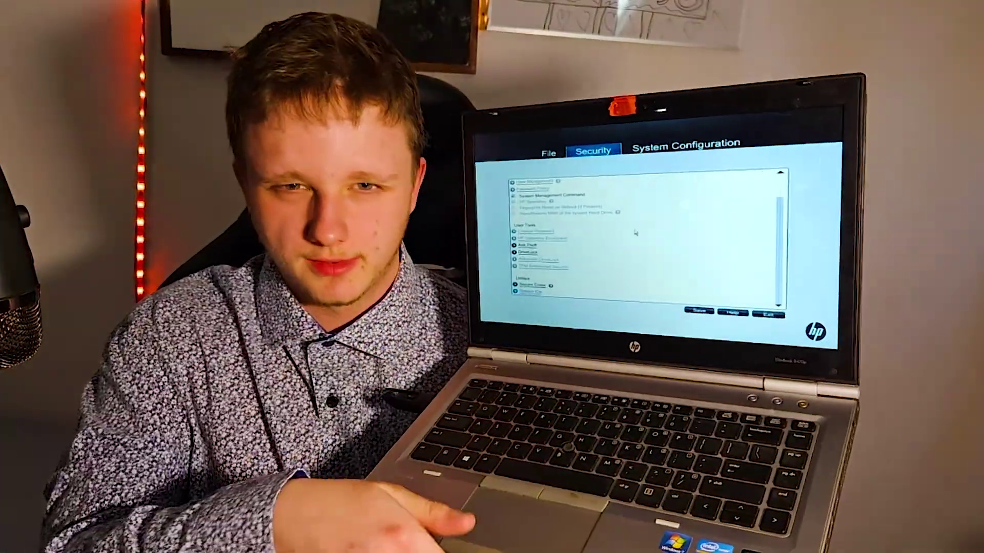
key("Right")
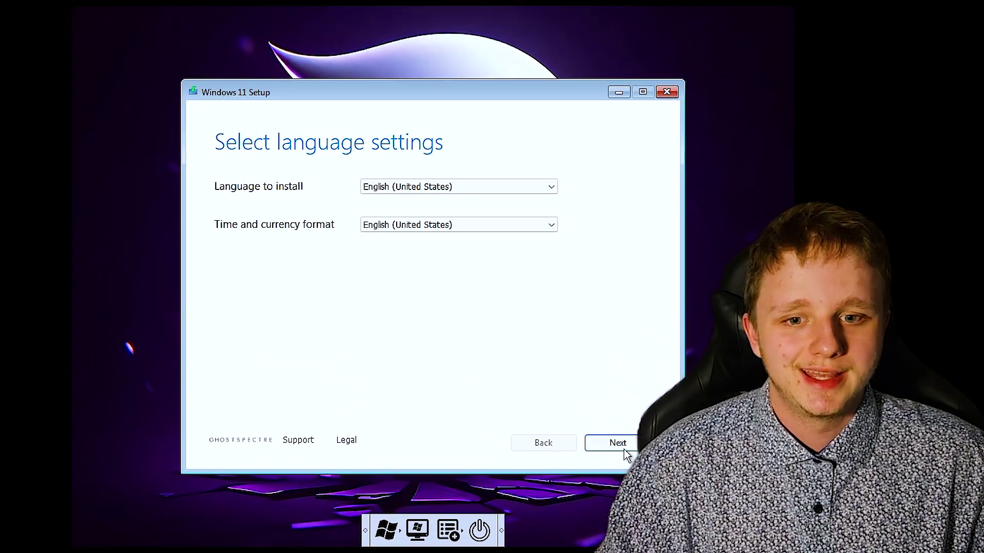
Step: Keep English (United States) as the language and US as the keyboard layout
left_click(617, 443)
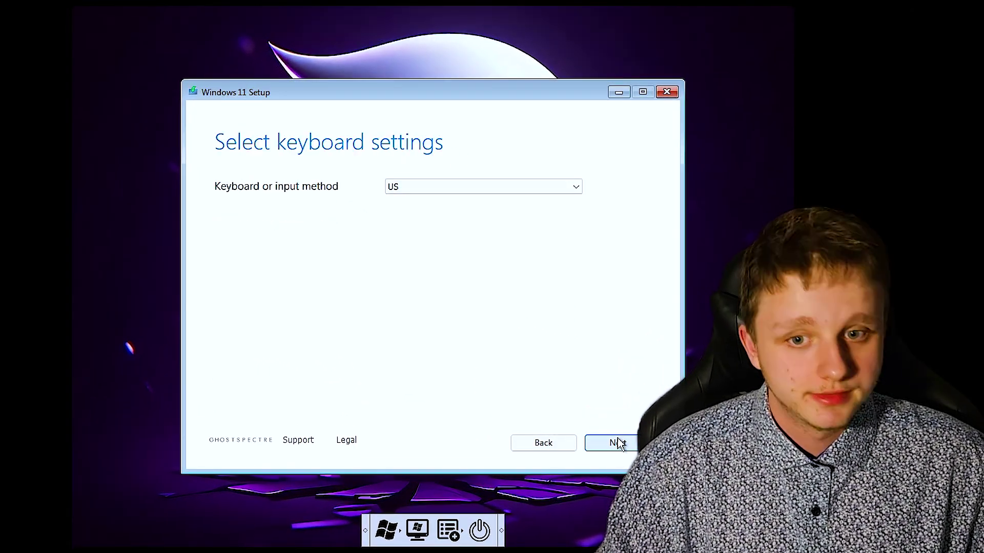
left_click(618, 443)
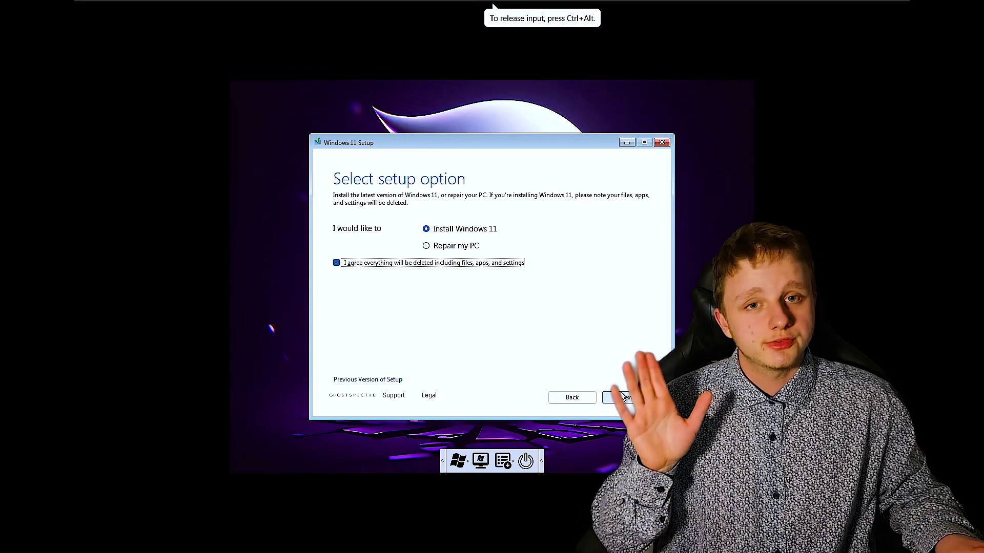
Step: Continue with Install Windows 11 and skip the product key with 'I don't have a product key'
left_click(618, 397)
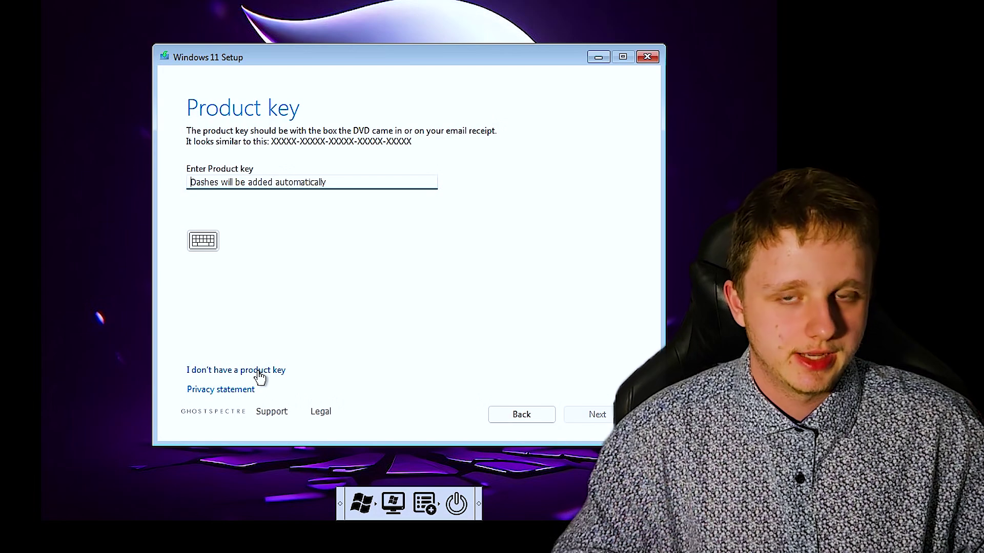
left_click(258, 372)
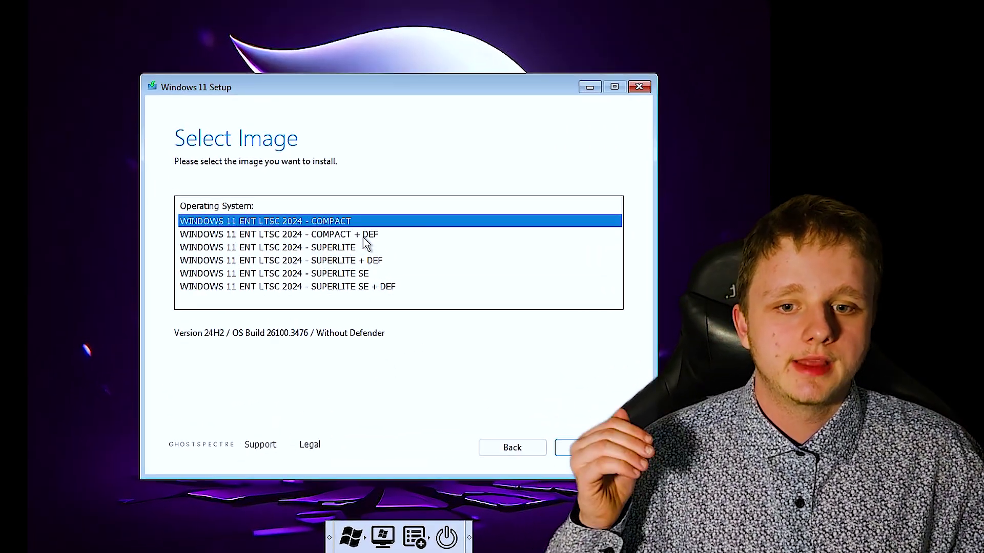
Step: Compare the SUPERLITE and COMPACT editions, settling on WINDOWS 11 ENT LTSC 2024 - COMPACT + DEF
left_click(365, 237)
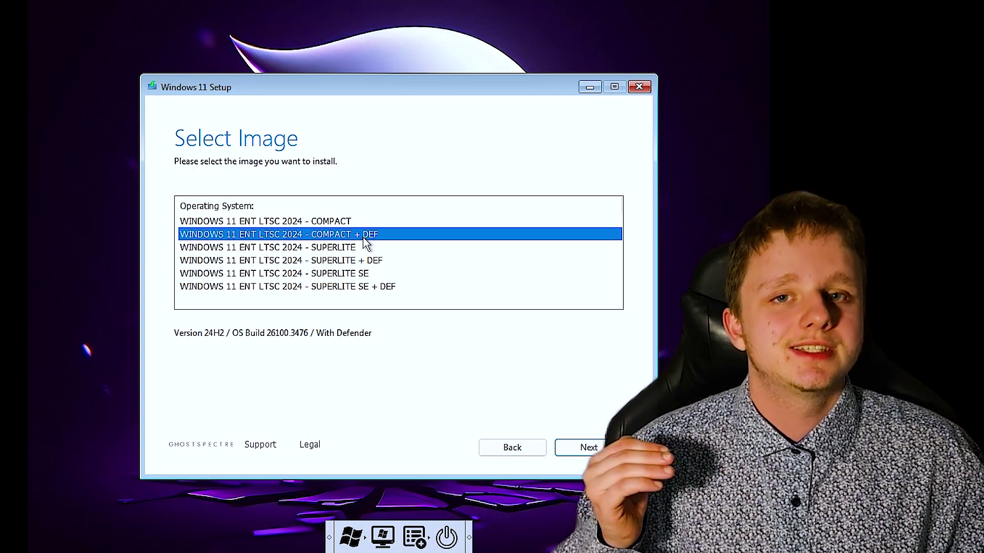
left_click(347, 248)
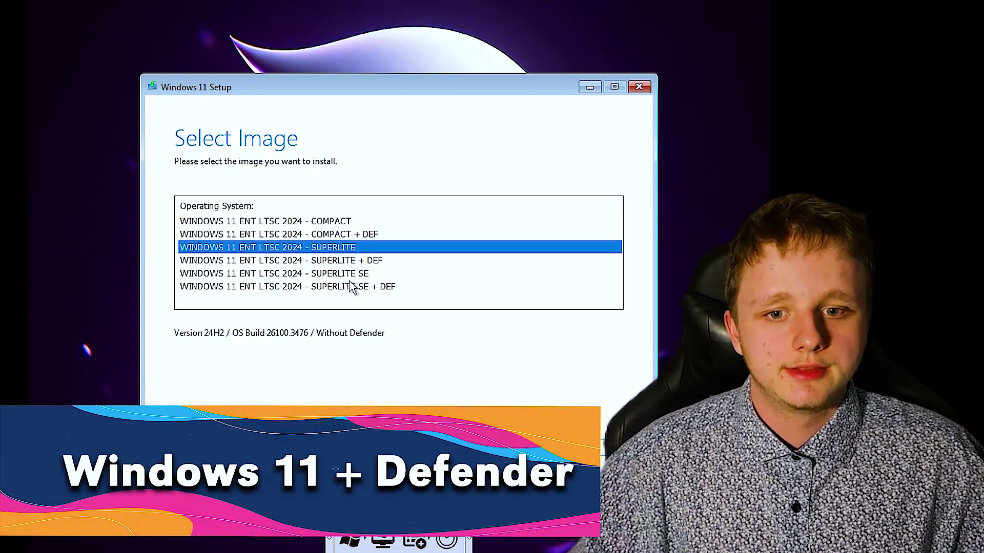
left_click(352, 286)
left_click(355, 248)
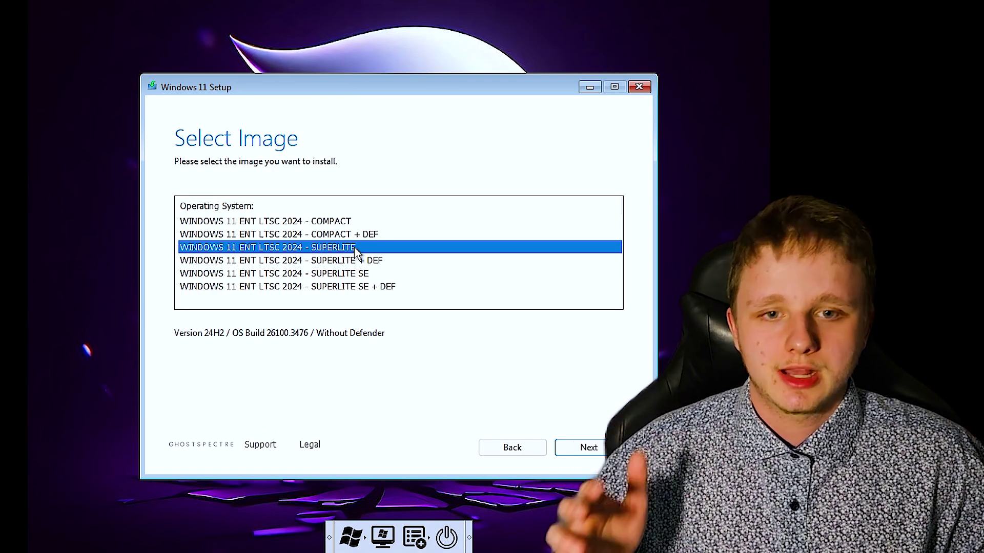
left_click(348, 222)
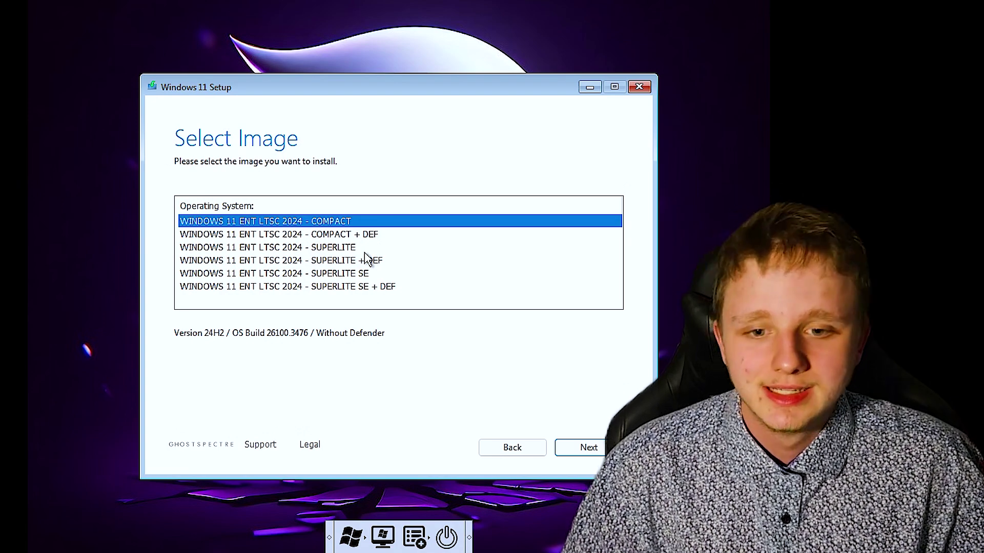
left_click(346, 236)
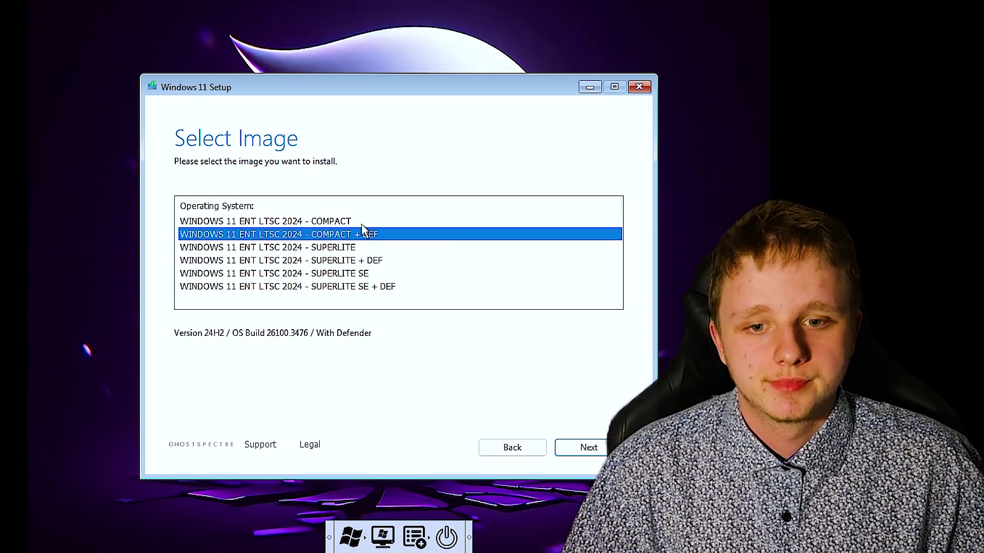
left_click(330, 223)
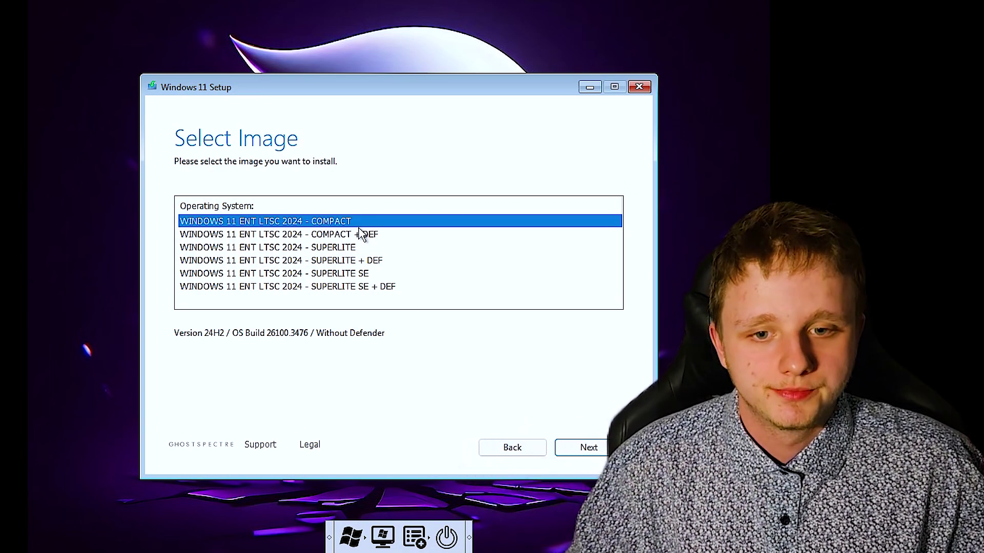
left_click(395, 238)
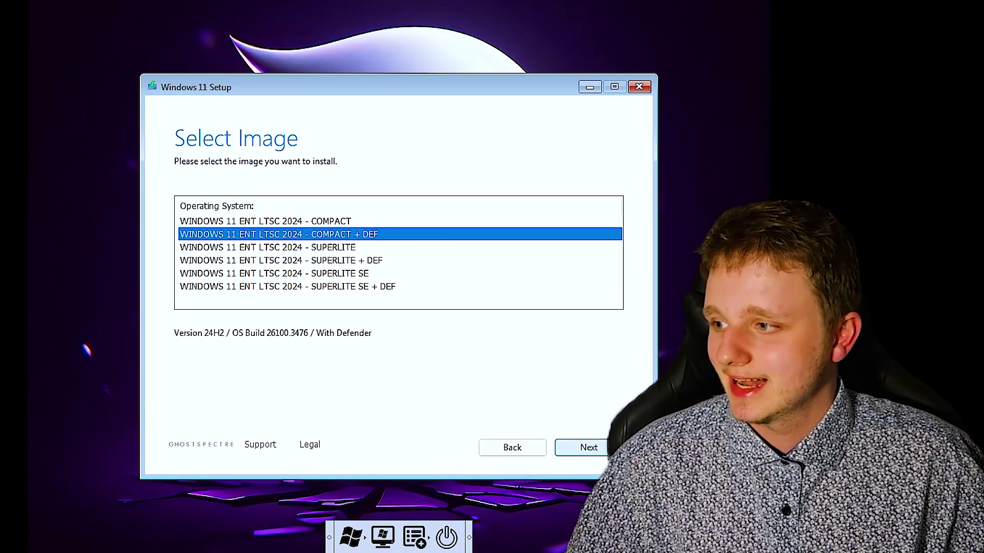
Step: Accept the edition and license terms, then install onto Disk 0's 40 GB unallocated space
left_click(588, 447)
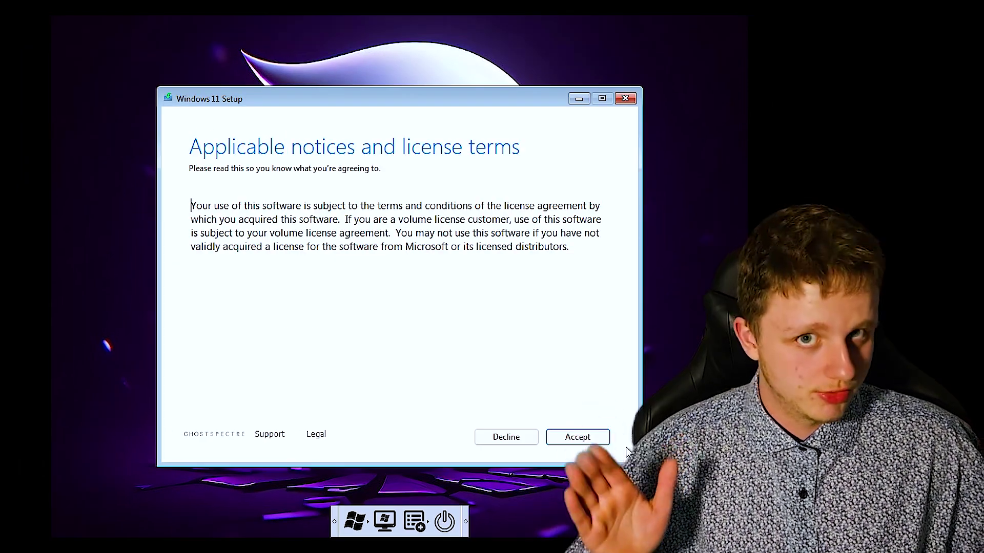
left_click(574, 447)
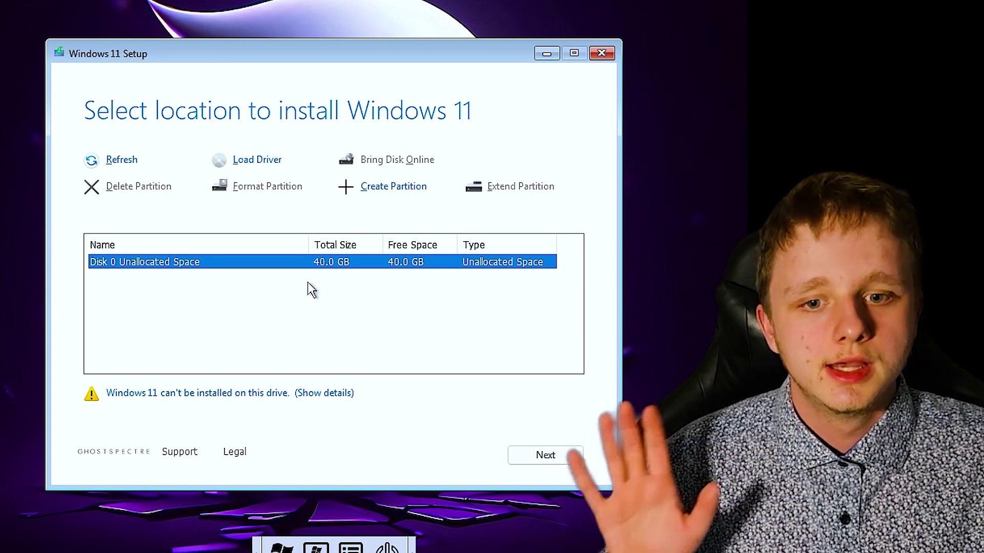
left_click(309, 283)
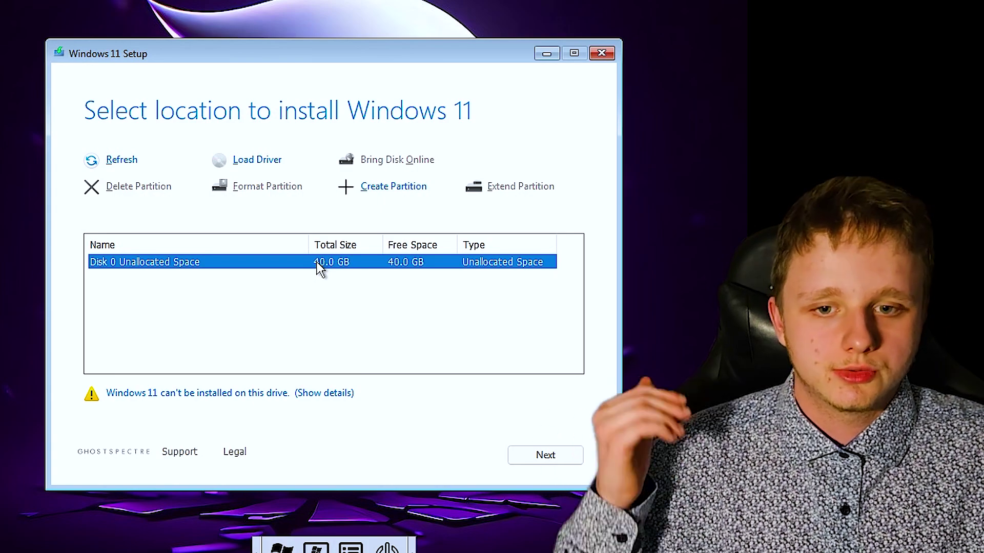
left_click(195, 282)
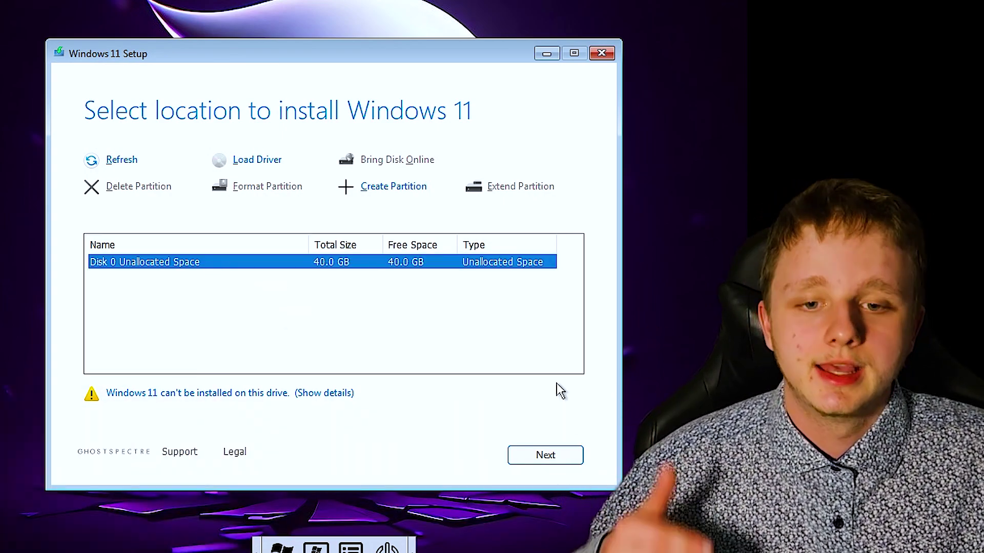
left_click(552, 456)
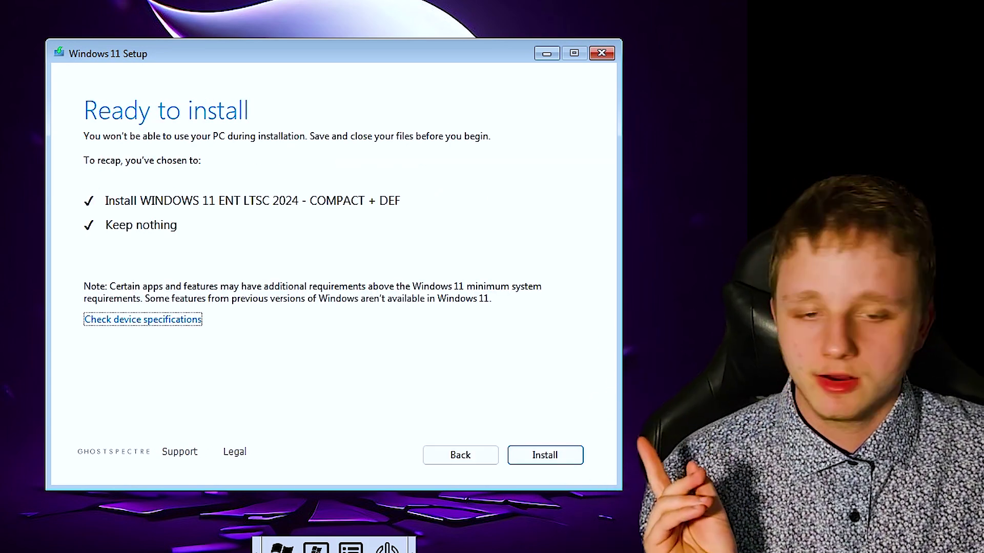
Step: Start installing WINDOWS 11 ENT LTSC 2024 - COMPACT + DEF with nothing kept
left_click(575, 455)
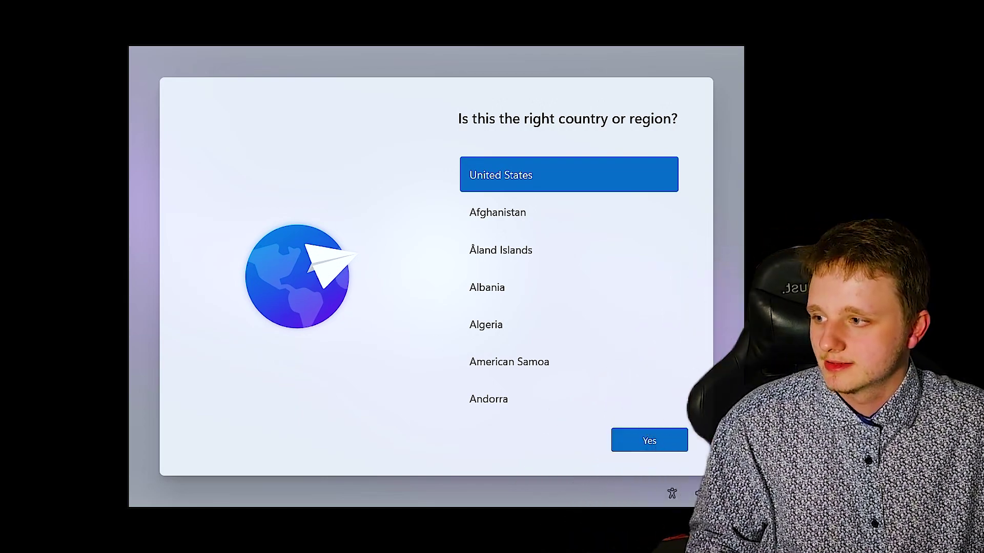
Step: Confirm United States as the country or region in OOBE
left_click(661, 440)
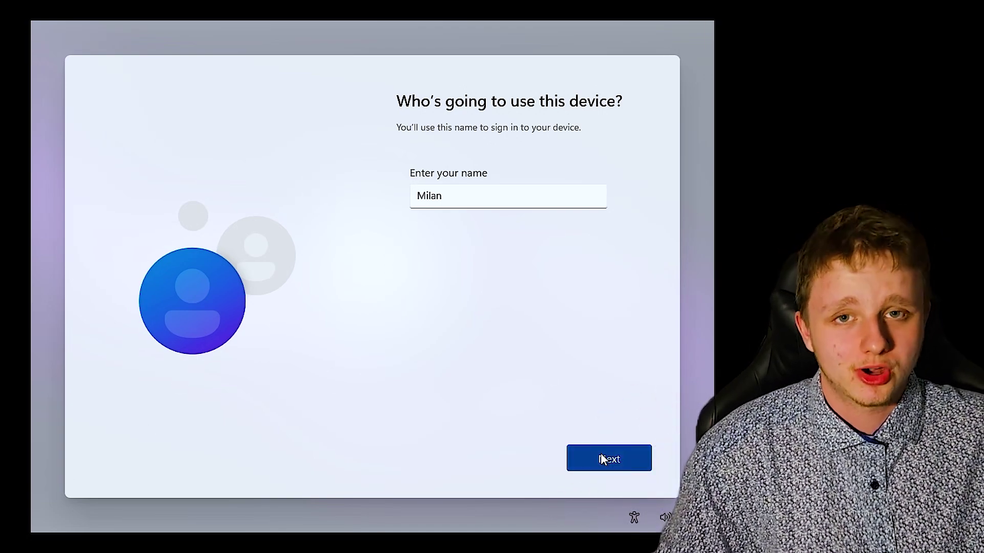
Step: Confirm the local account name and get past the password page so OOBE completes
left_click(600, 455)
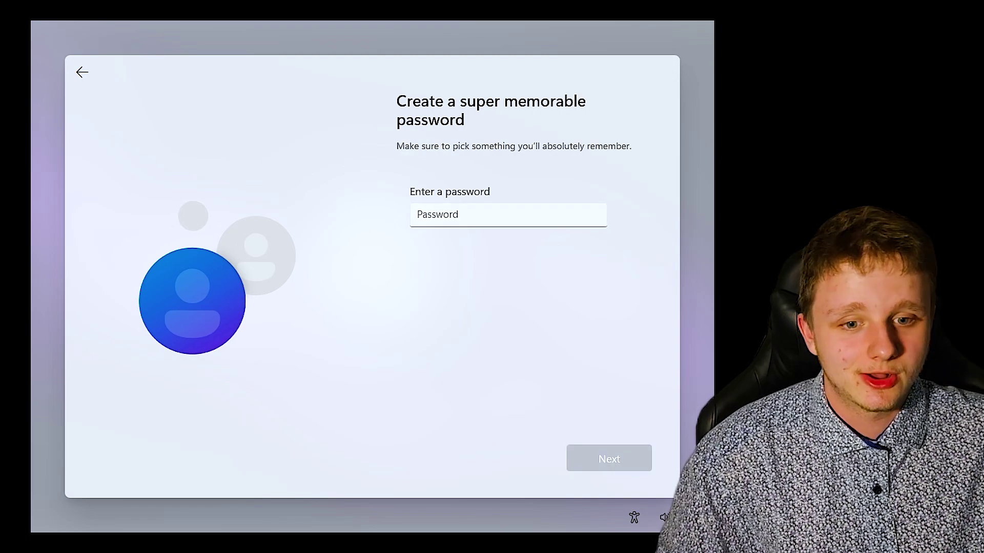
left_click(604, 456)
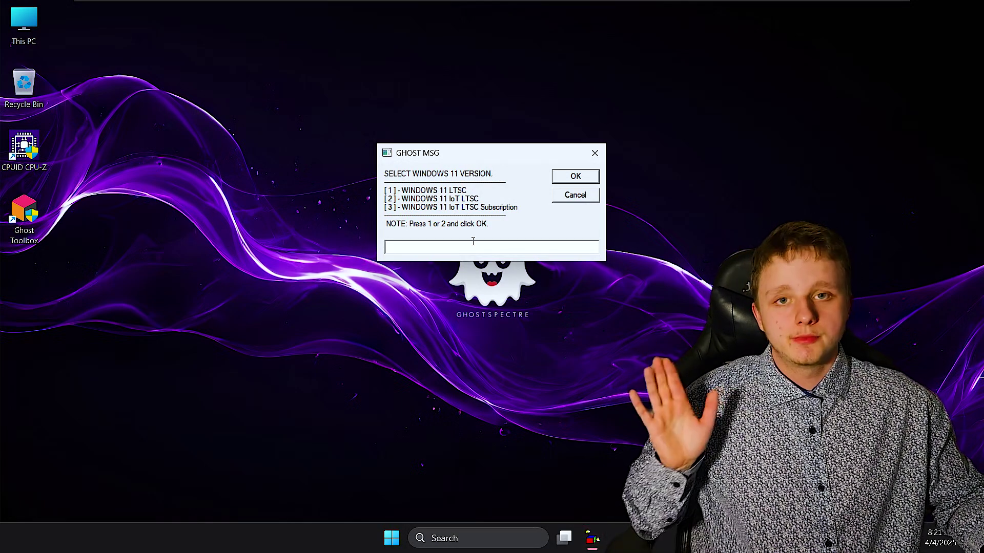
Step: Enter 1 at the GHOST MSG prompt to choose WINDOWS 11 LTSC
type("1")
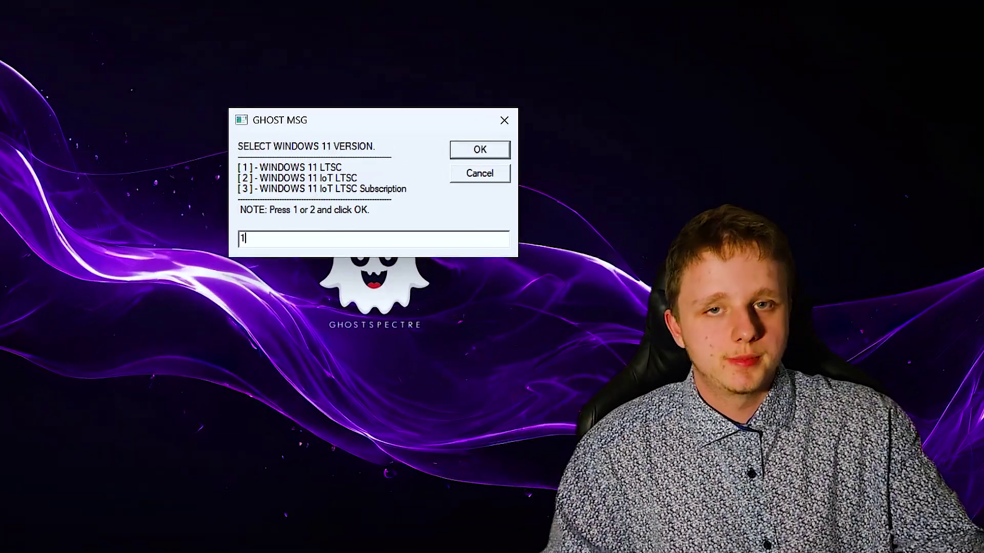
key("Return")
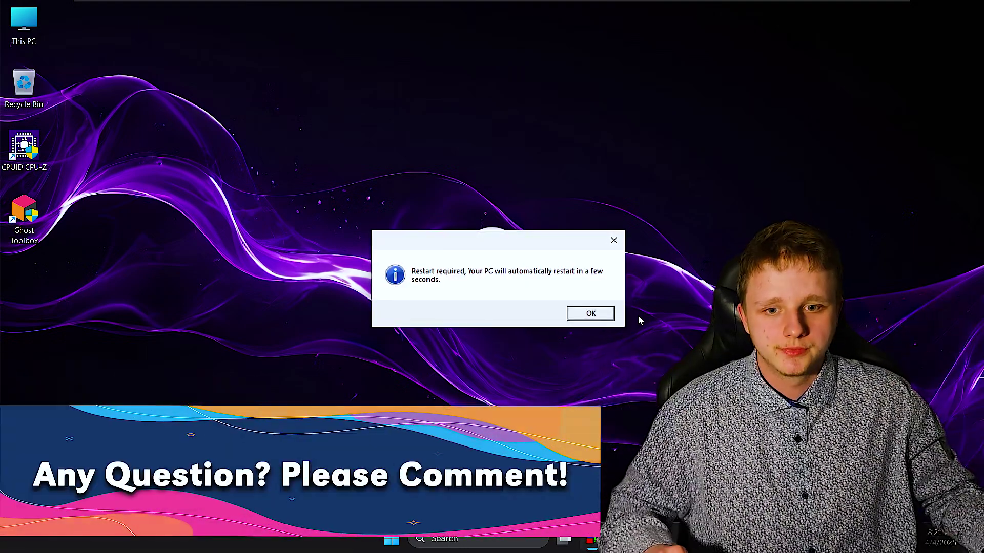
Step: Dismiss the restart notice, restart, and launch Ghost Toolbox 1.9.1.43 through its update
left_click(590, 313)
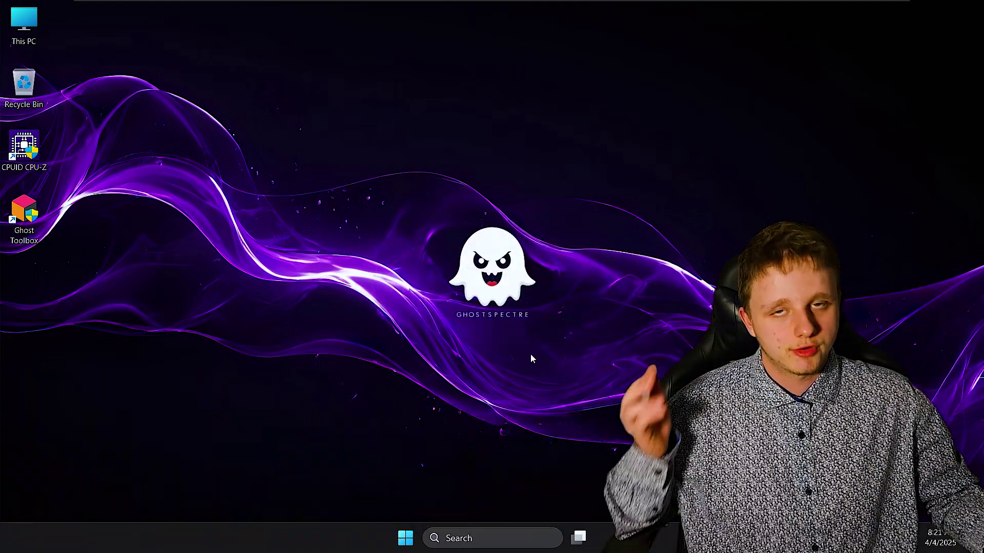
left_click(405, 538)
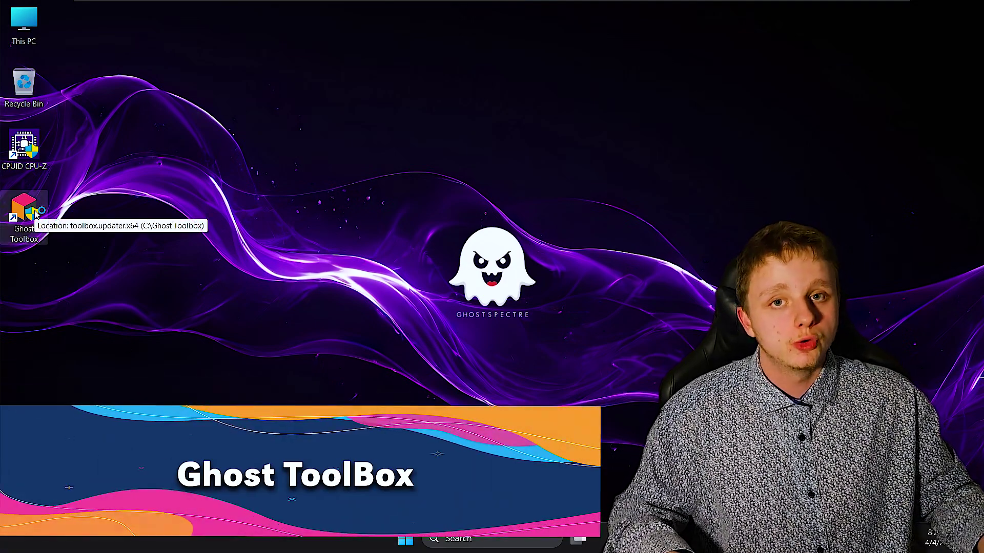
left_click(283, 131)
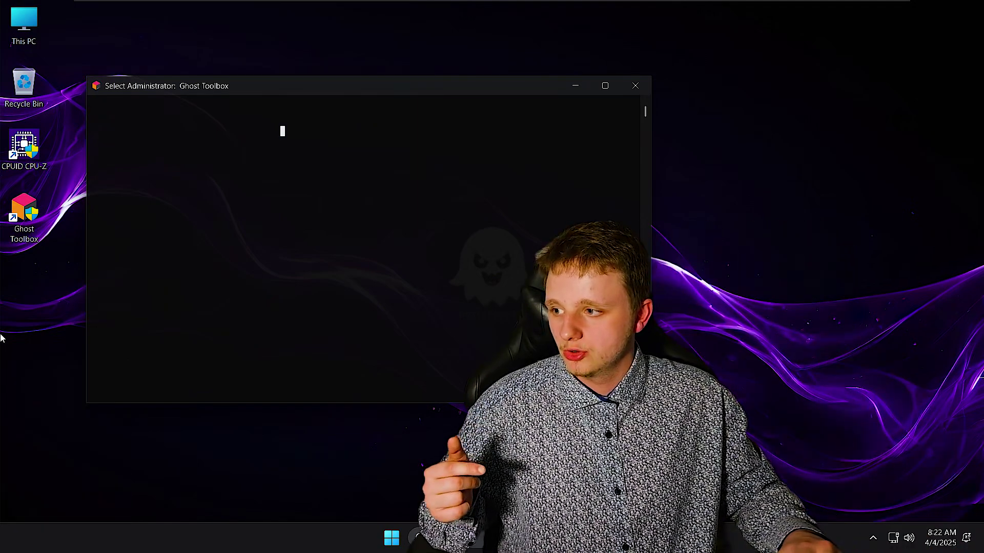
left_click(901, 538)
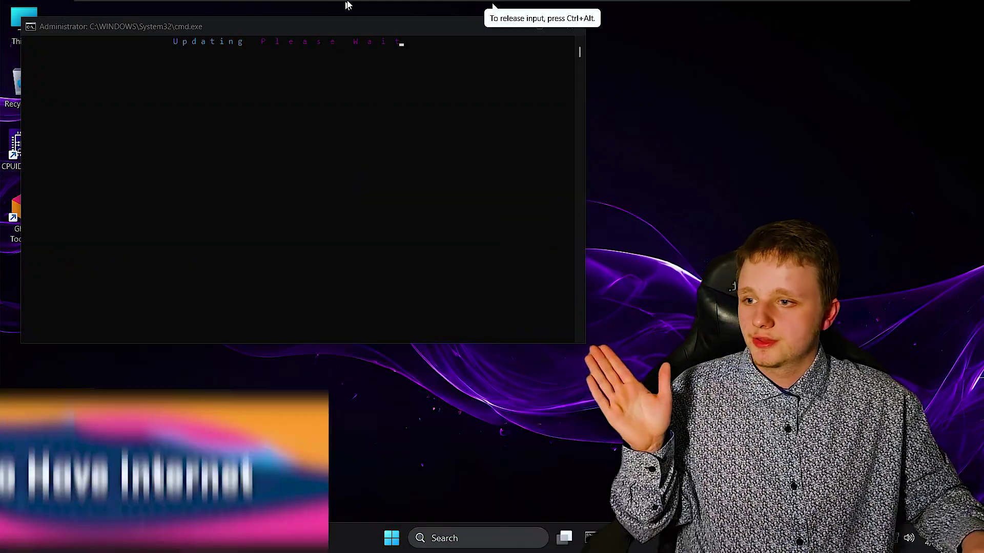
left_click_drag(342, 26, 374, 67)
left_click(372, 132)
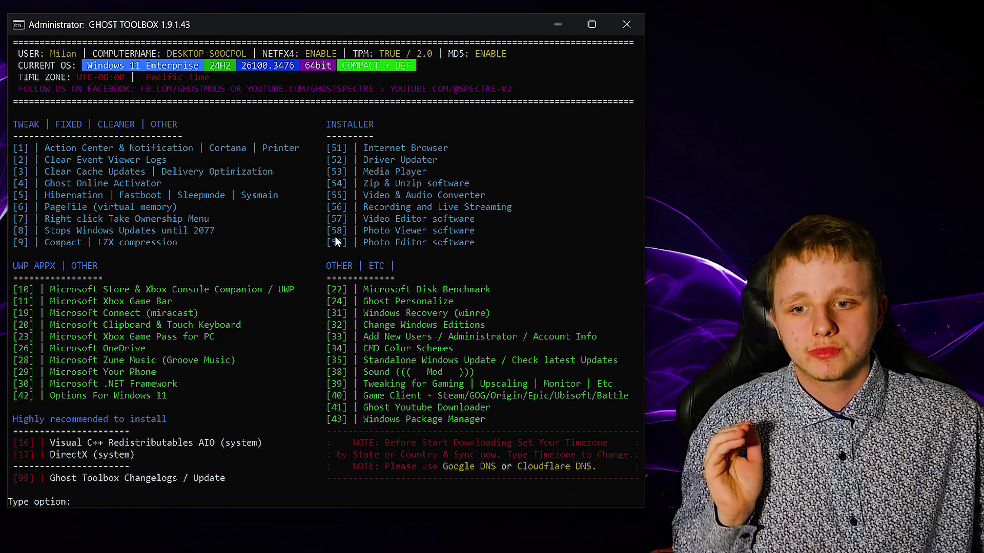
Step: Run Ghost Toolbox option 10 to open the Microsoft Store & Xbox Console Companion / UWP menu
left_click_drag(20, 290, 152, 294)
left_click(153, 293)
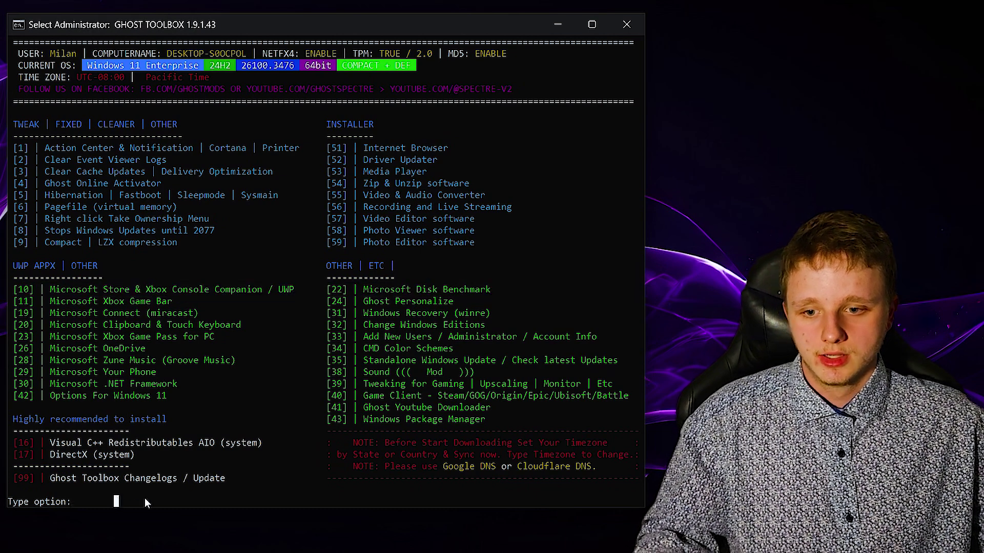
key("Escape")
type("10")
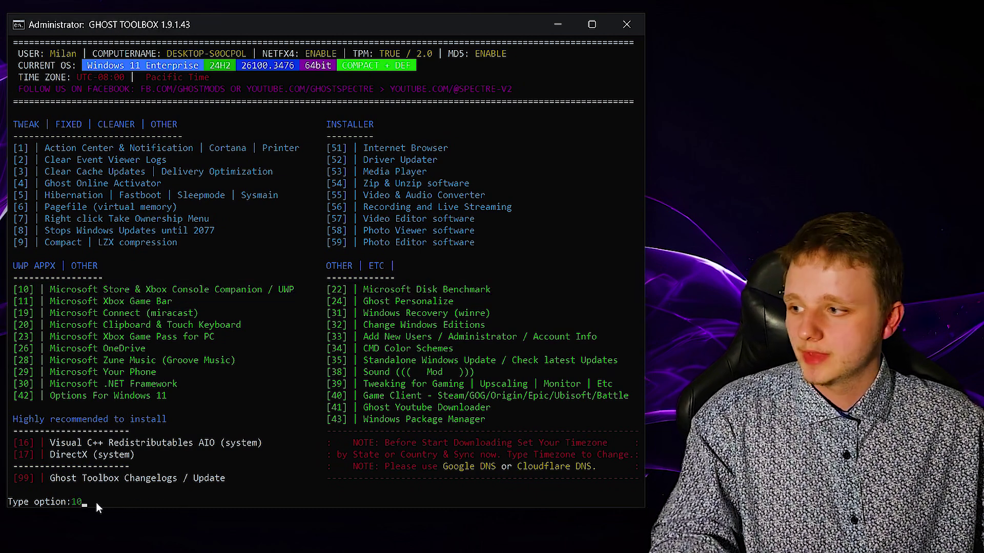
key("Return")
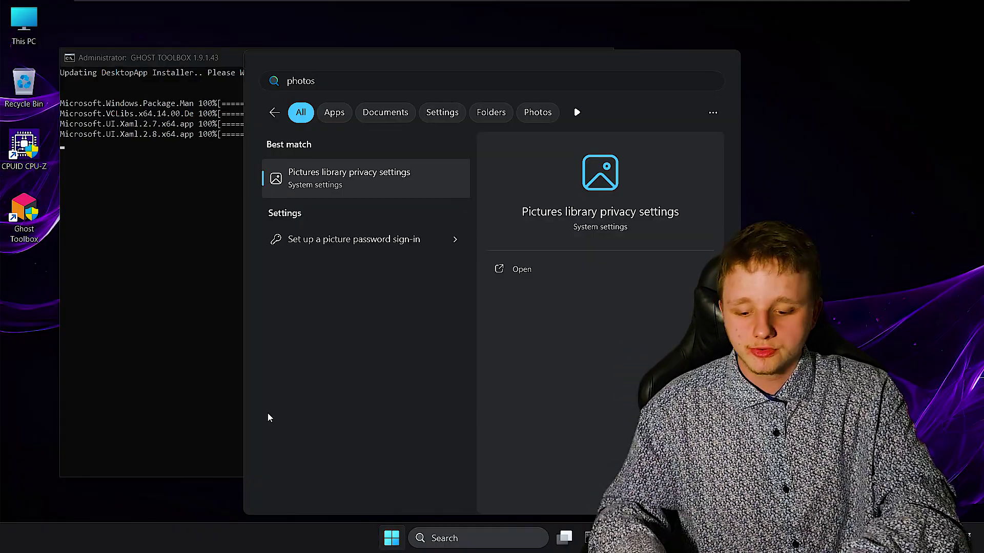
Step: Search for 'media player', then enter option 1, Microsoft Store & Xbox Console Companion
key("ctrl+a")
type("media player")
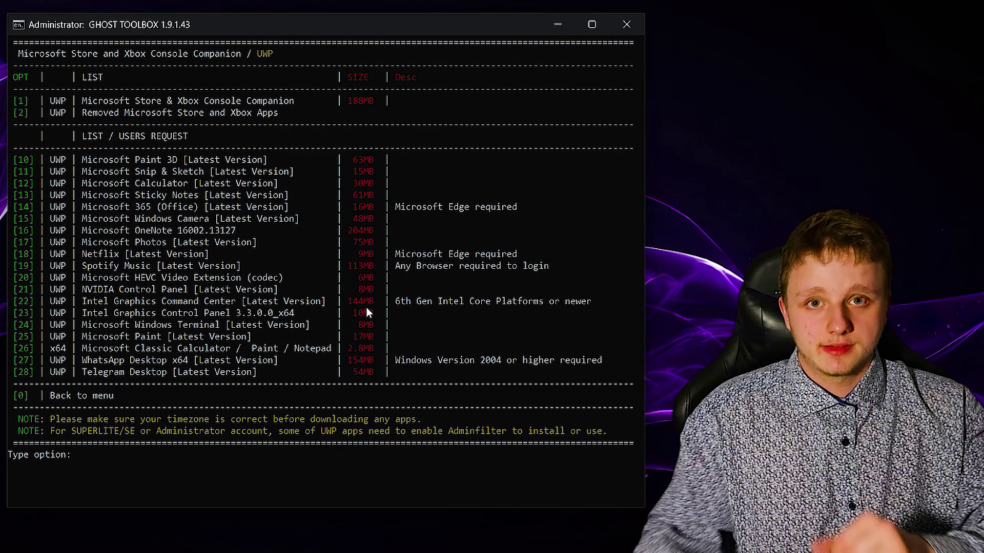
key("super")
left_click(121, 103)
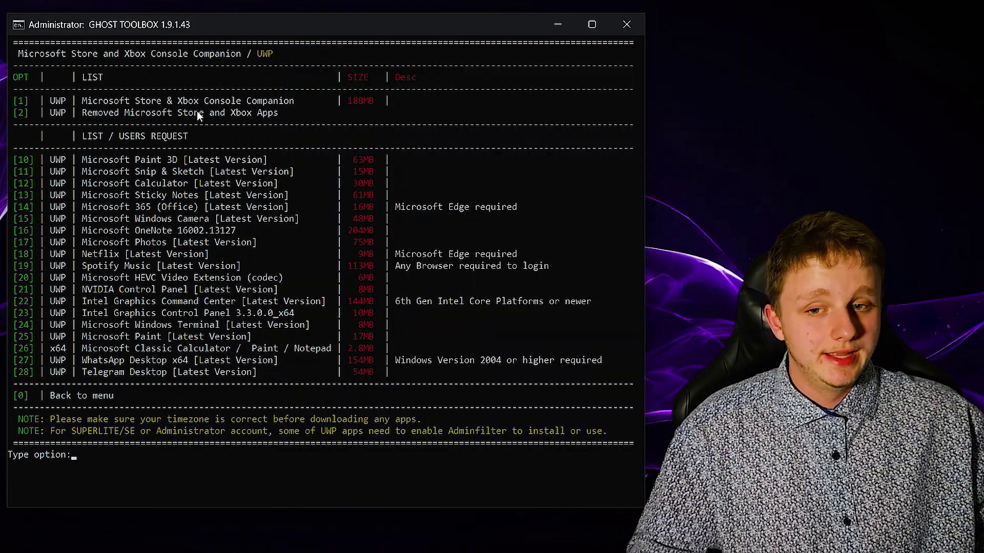
type("1")
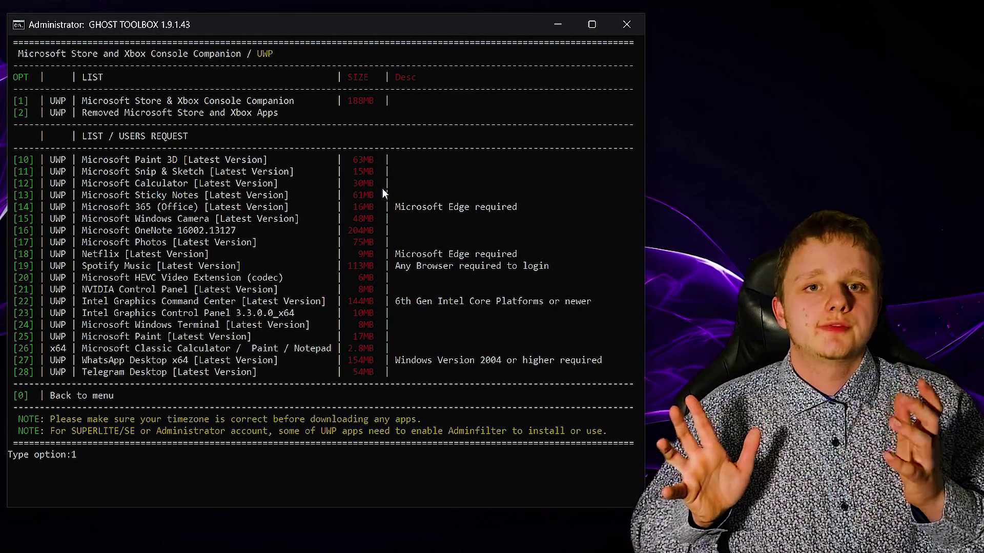
Step: Search Start for 'edge' and 'microsoft', then return to the Microsoft Store install in the toolbox
left_click(143, 159)
left_click_drag(189, 170, 273, 233)
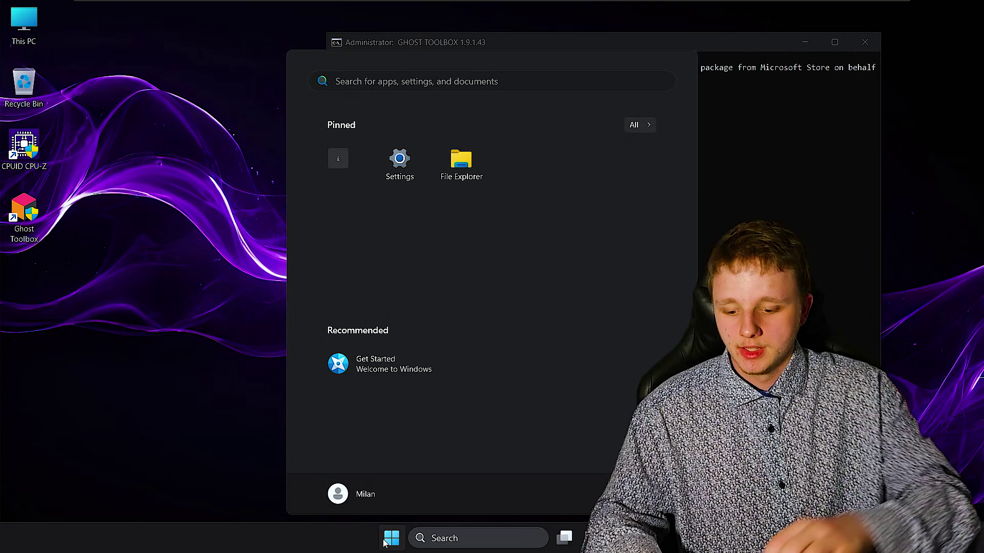
type("edge")
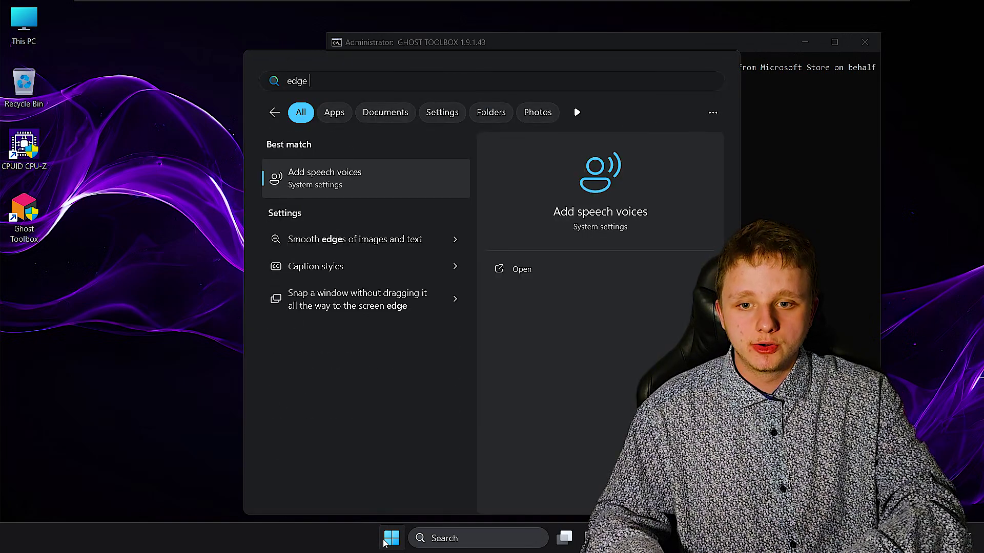
key("BackSpace")
key("BackSpace")
key("BackSpace")
key("BackSpace")
key("BackSpace")
type("microsoft")
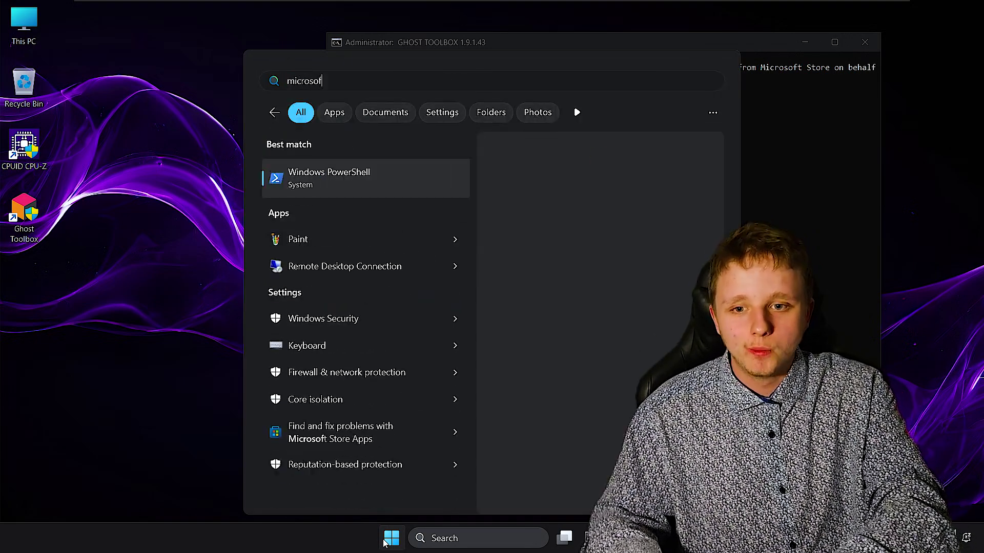
key("BackSpace")
key("BackSpace")
key("BackSpace")
key("BackSpace")
key("BackSpace")
key("BackSpace")
key("BackSpace")
key("BackSpace")
key("BackSpace")
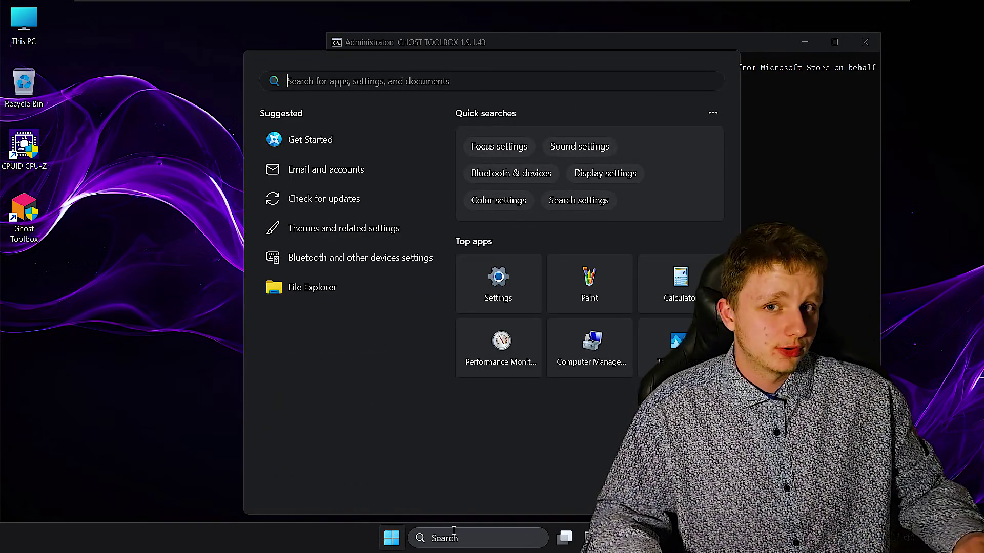
left_click(109, 350)
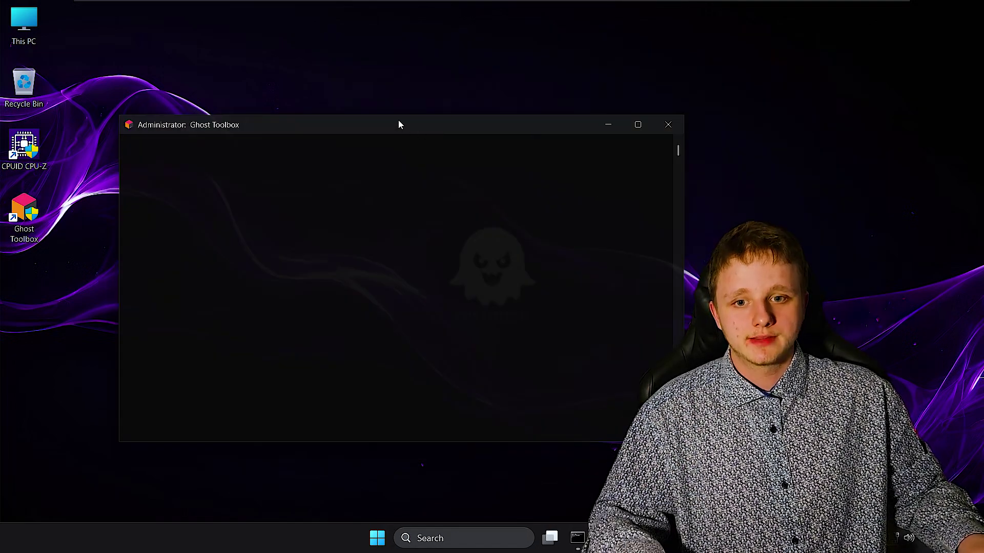
left_click_drag(398, 123, 348, 64)
Step: Choose option 51, Internet Browser, and install the Brave browser
left_click(306, 480)
type("51")
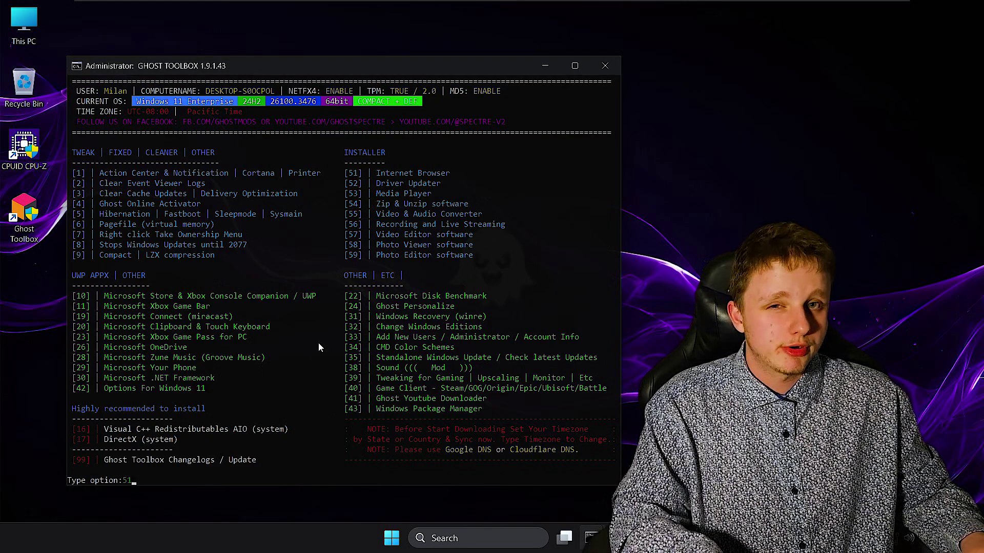
key("Return")
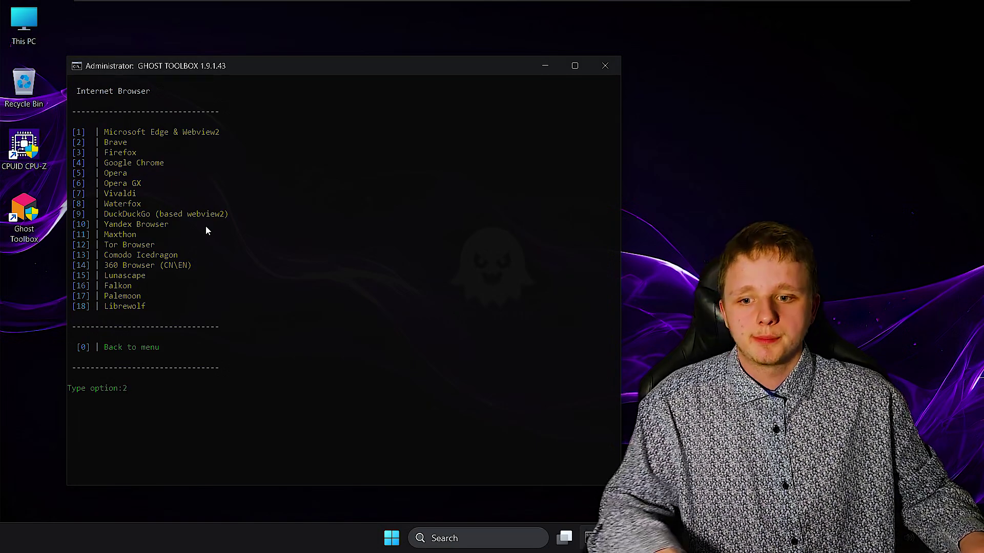
key("Return")
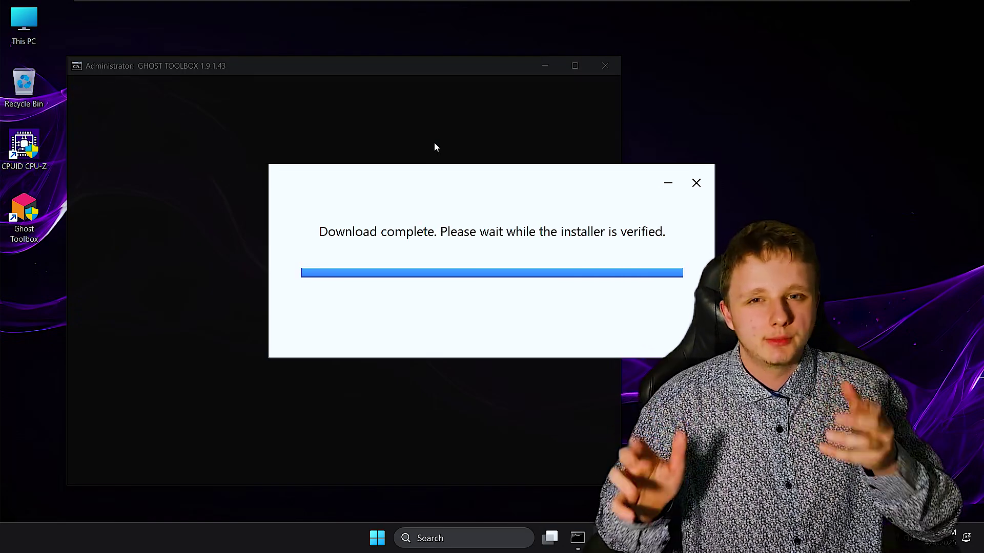
Step: Search 'update' from Start and resume the paused Windows updates
key("super")
type("update")
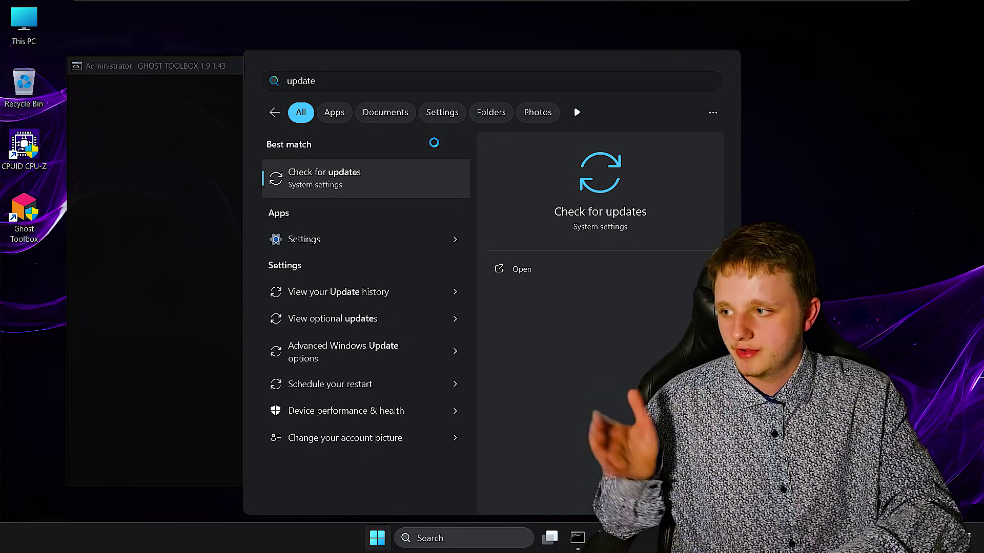
key("Return")
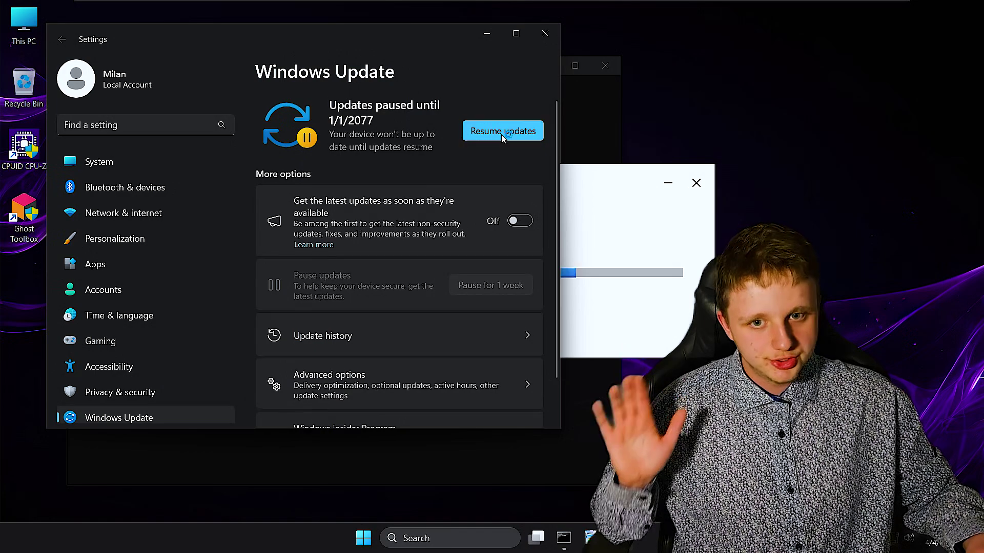
left_click(500, 132)
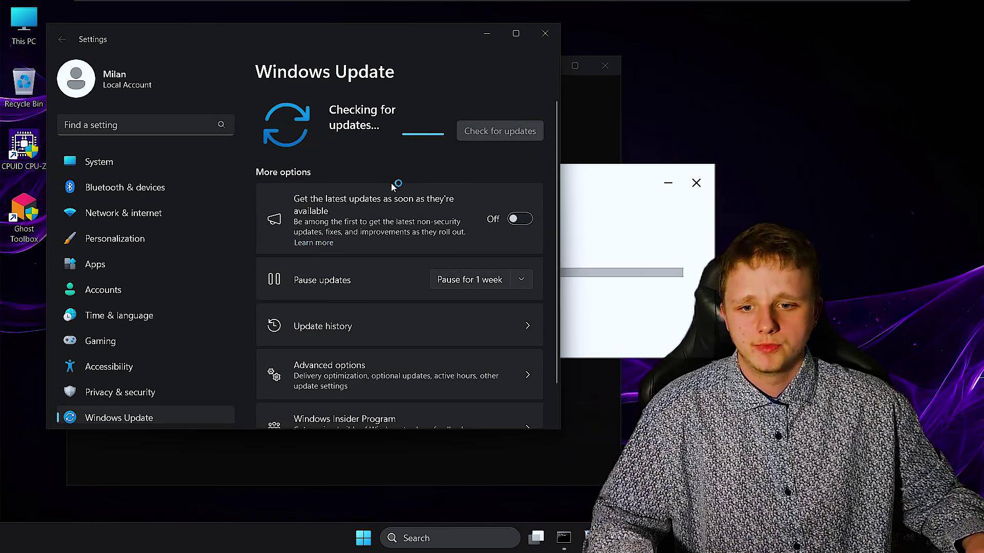
Step: Maximize Settings, look at Advanced options > Optional updates, and return to Windows Update
scroll(395, 184, "down", 2)
left_click(521, 42)
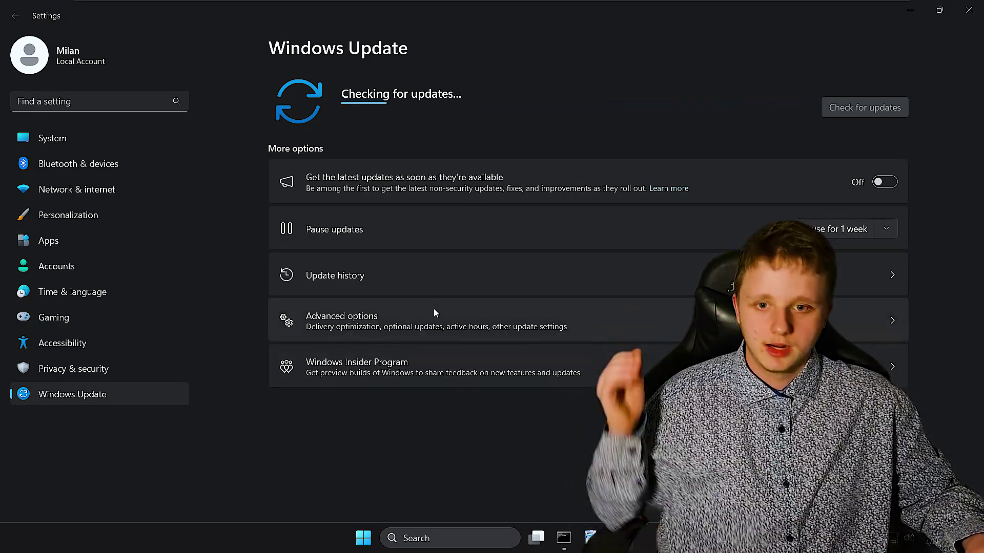
left_click(352, 324)
left_click(385, 370)
left_click(325, 49)
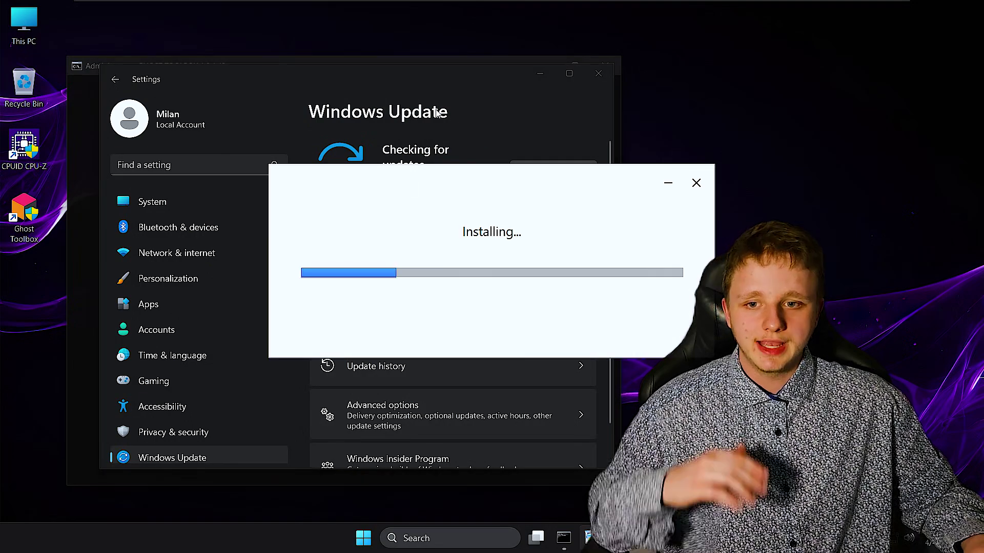
left_click(440, 82)
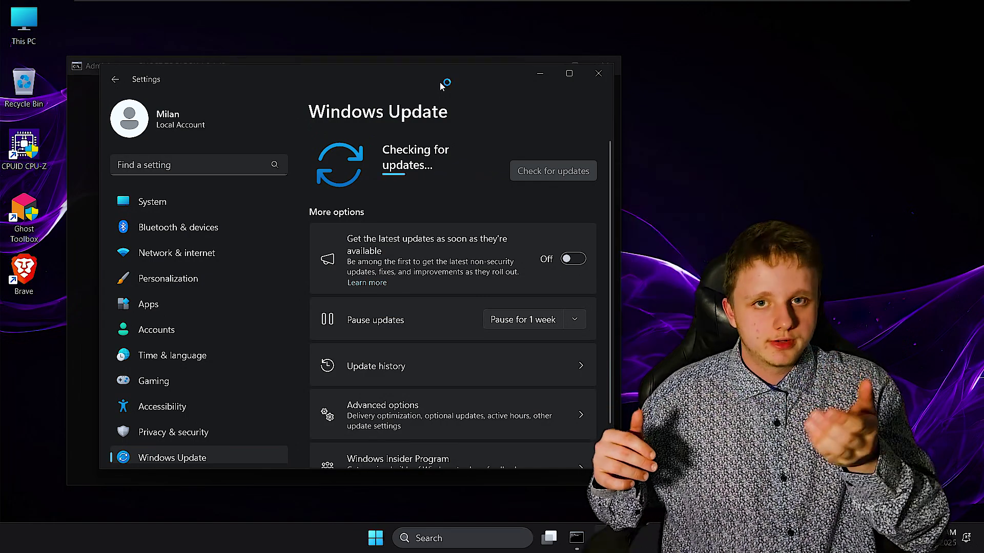
Step: Enter 0 in Ghost Toolbox to go back to its main menu
left_click_drag(441, 86, 582, 110)
left_click(314, 363)
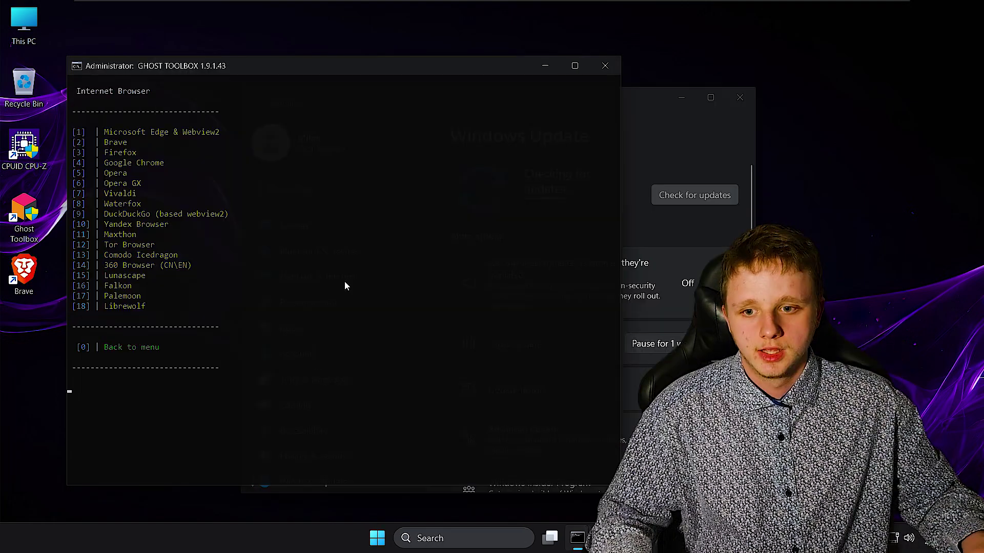
type("0")
key("Return")
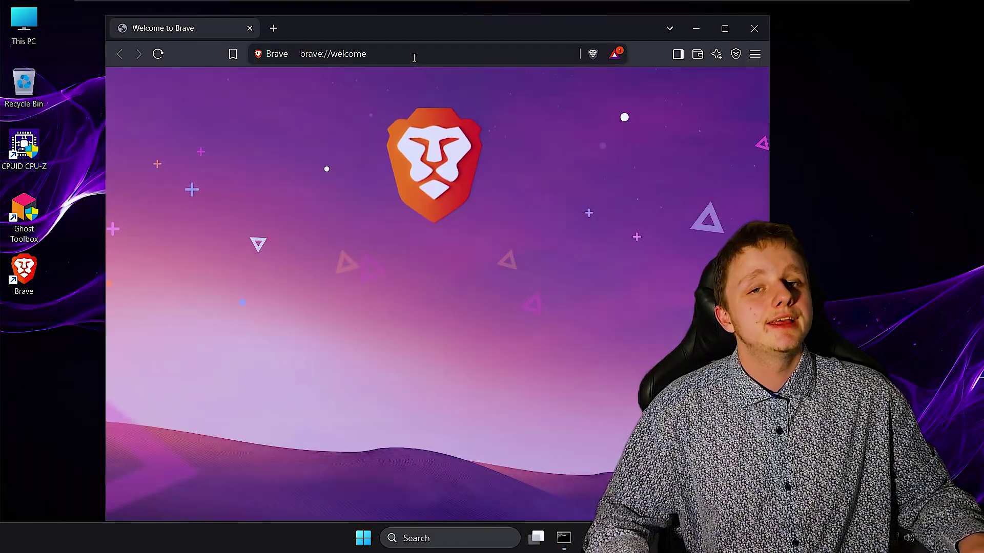
Step: Search 'nvidia drivers download' in Brave and open NVIDIA's official drivers page
left_click(414, 57)
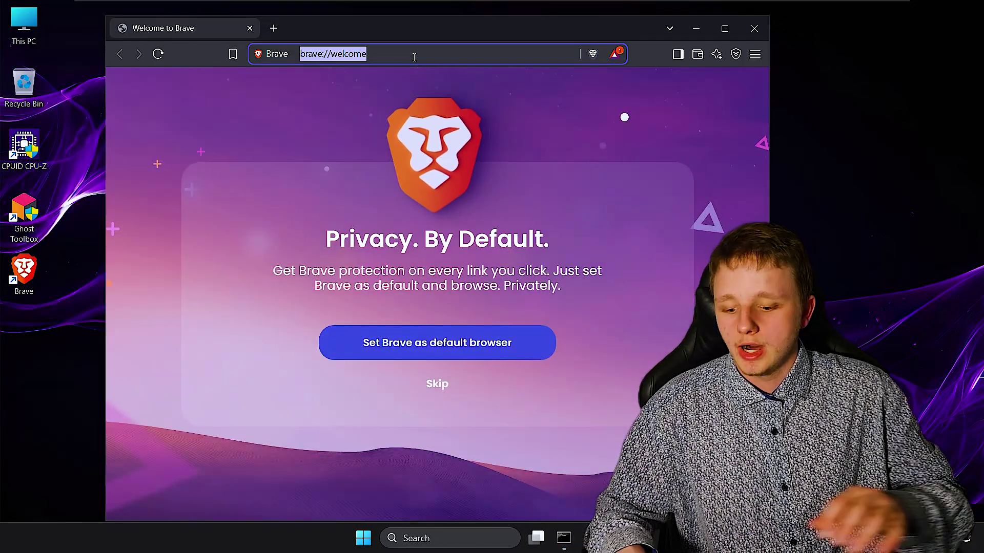
type("nvidia ")
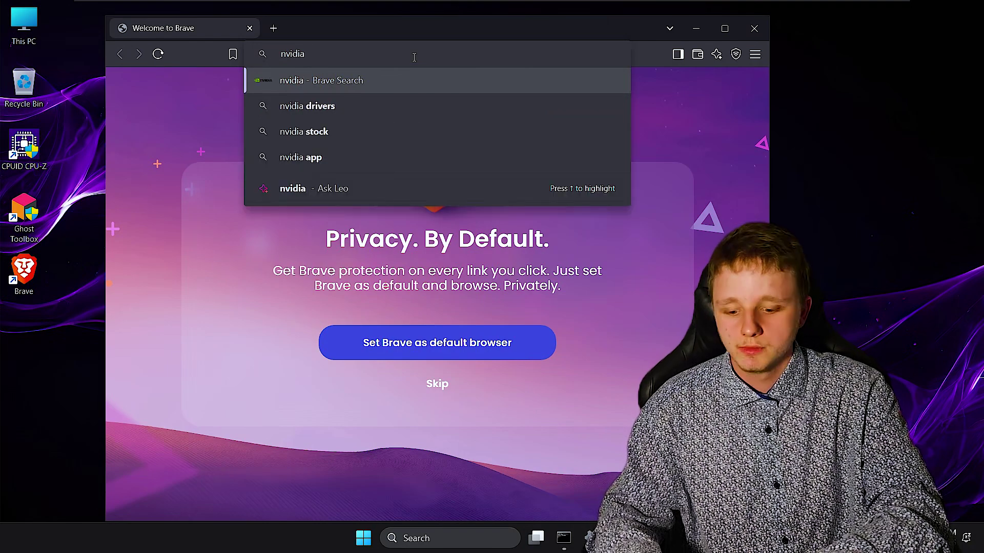
type("drivers downl")
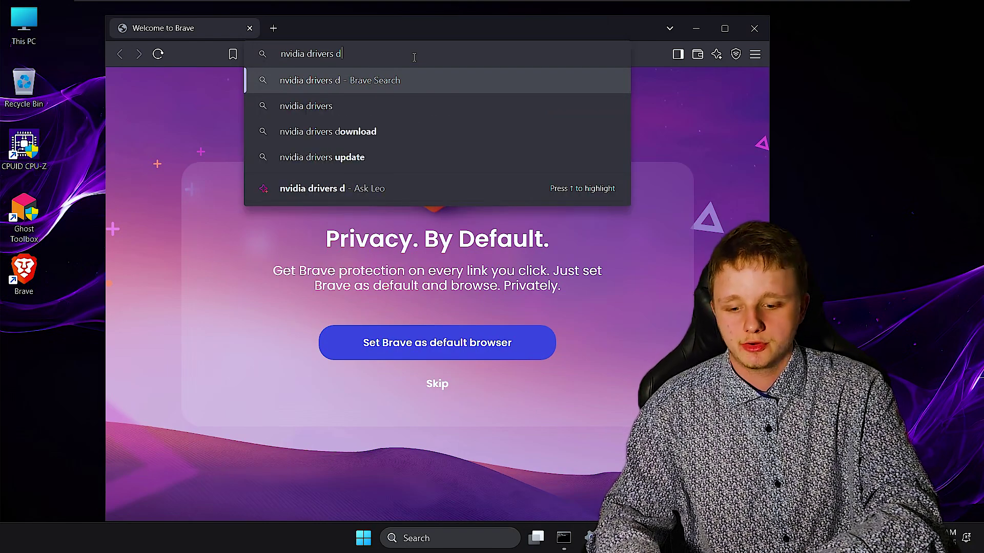
type("oad")
key("Return")
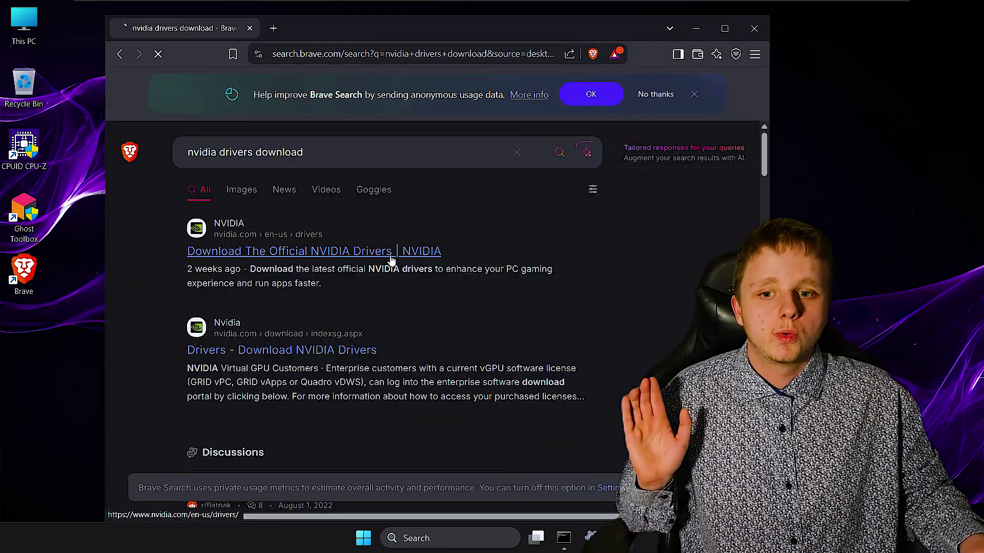
left_click(384, 253)
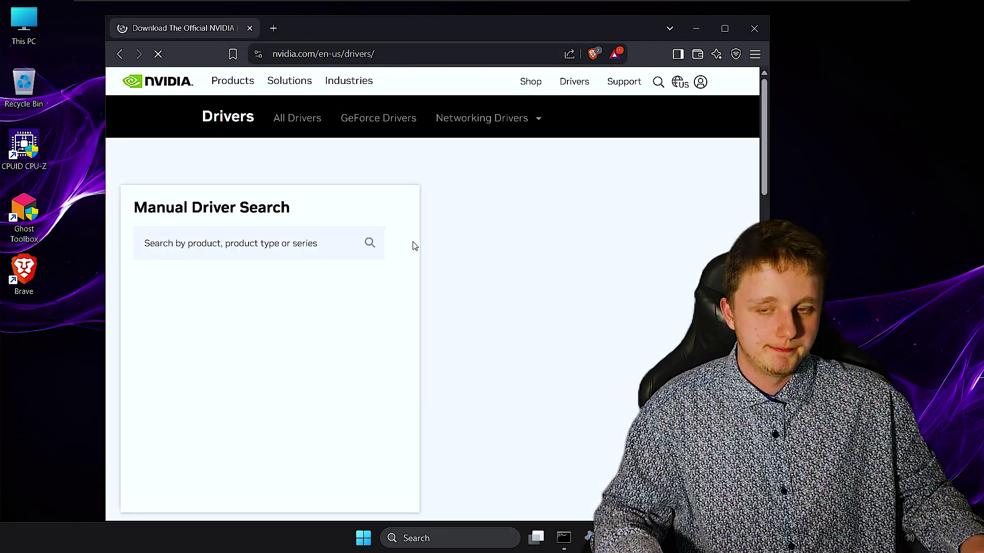
scroll(295, 243, "down", 8)
scroll(408, 285, "up", 6)
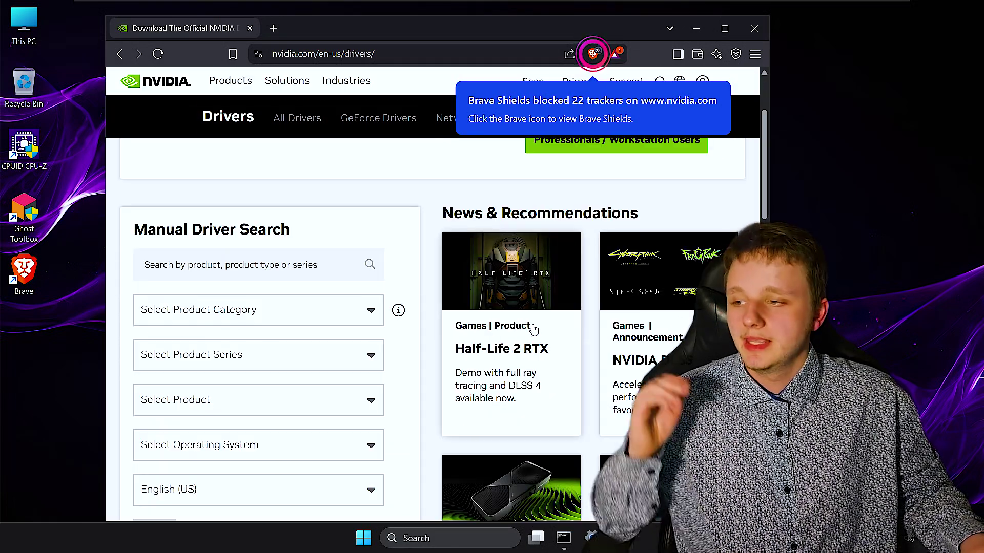
scroll(408, 285, "up", 3)
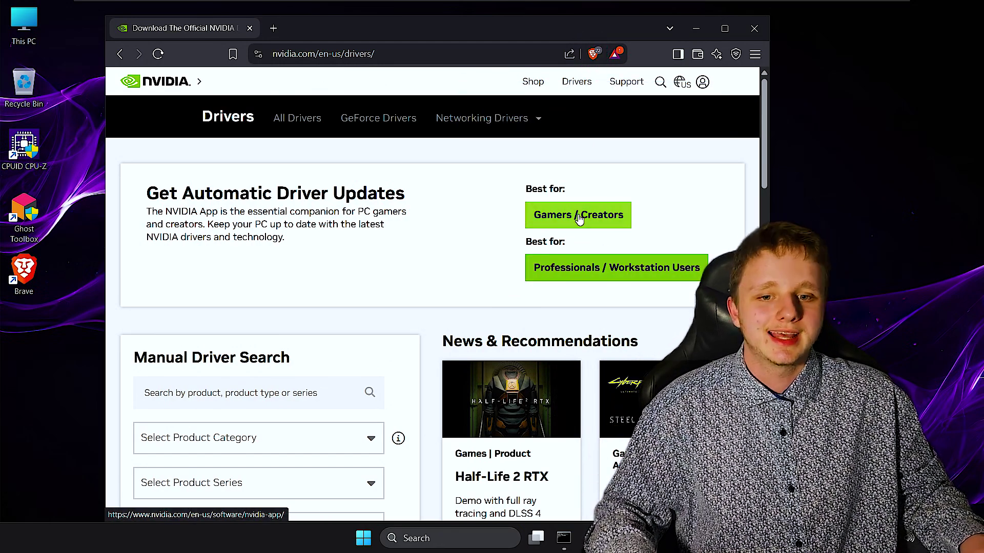
Step: Download NVIDIA_app_v11.0.3.218.exe from the Gamers page and run the installer
left_click(537, 221)
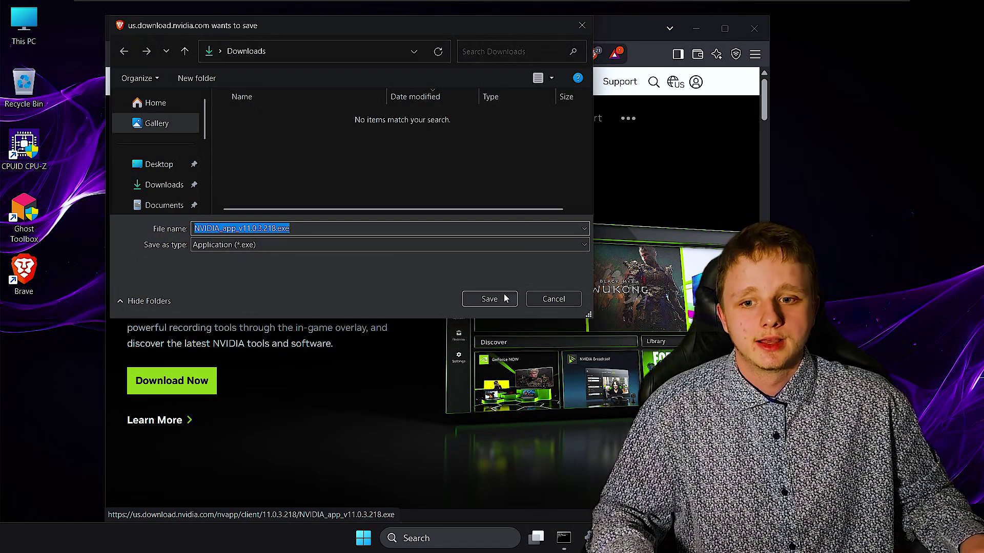
left_click(497, 299)
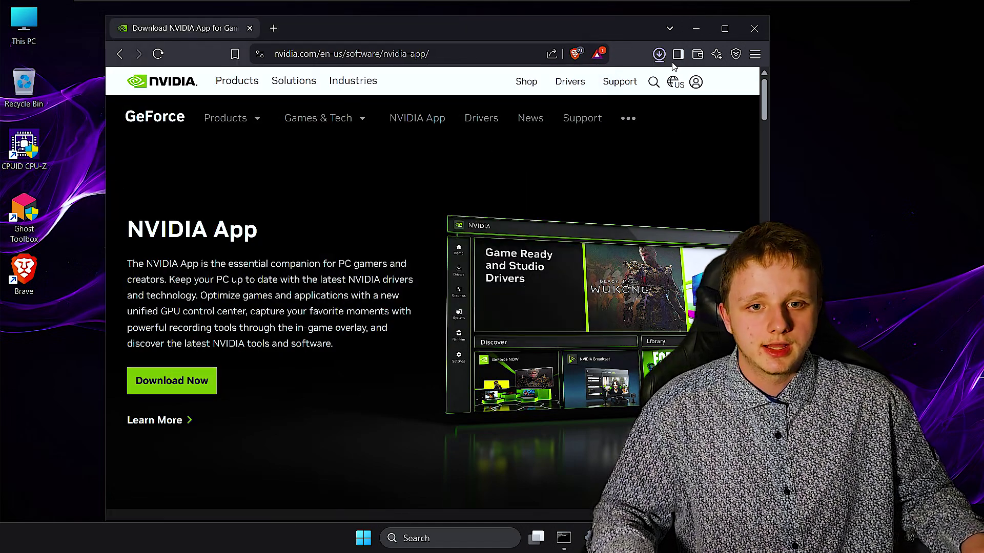
left_click(659, 55)
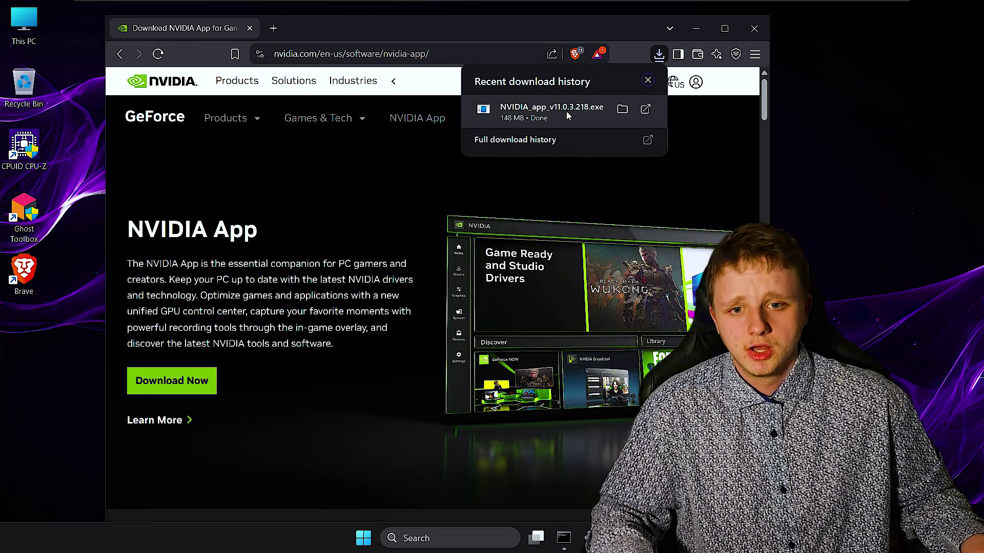
left_click(567, 111)
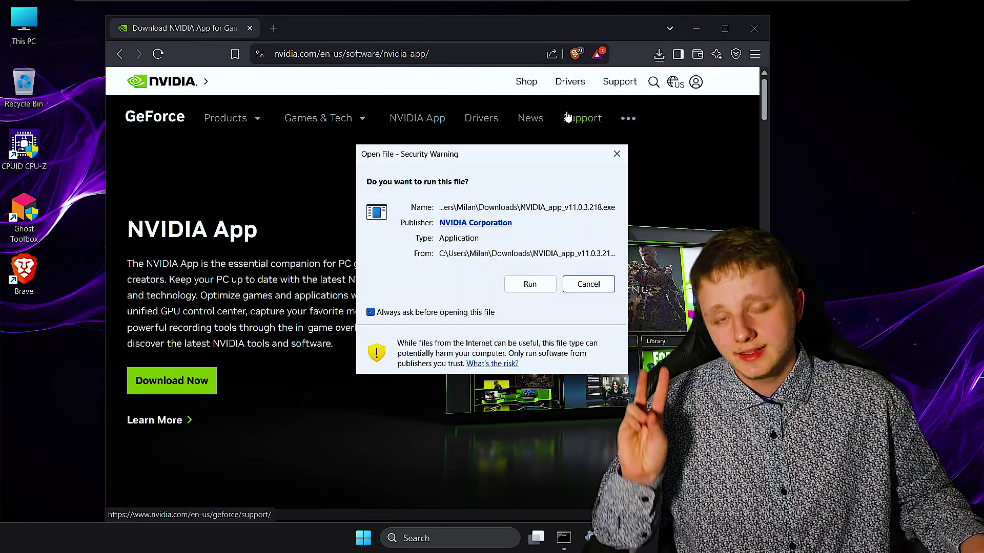
left_click(588, 285)
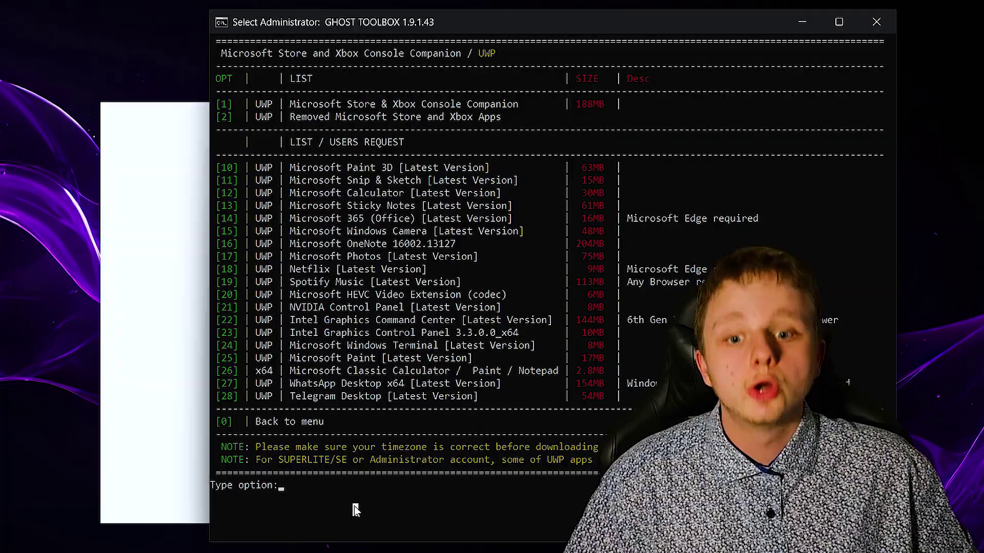
Step: Enter 0 to return Ghost Toolbox to its main menu and close Windows Update settings
type("0")
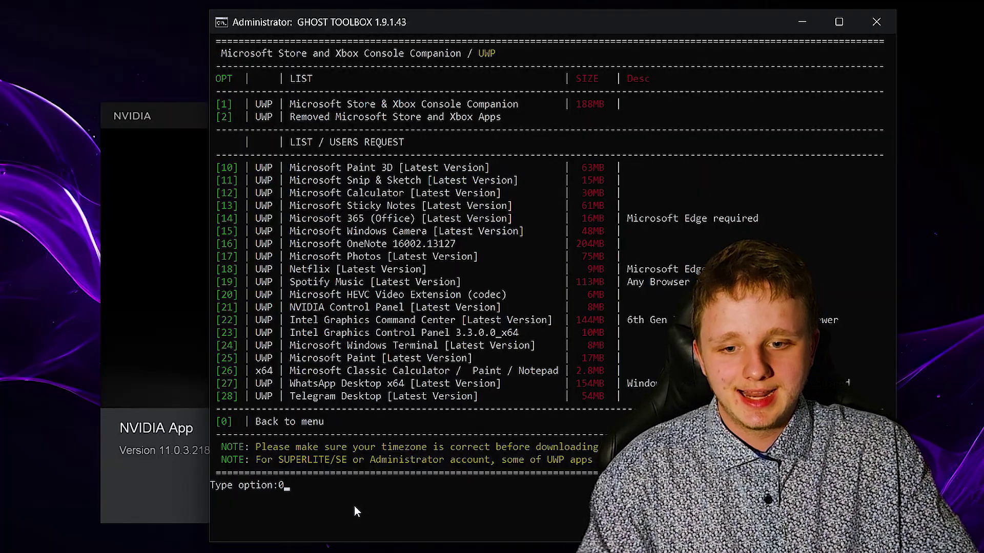
key("Return")
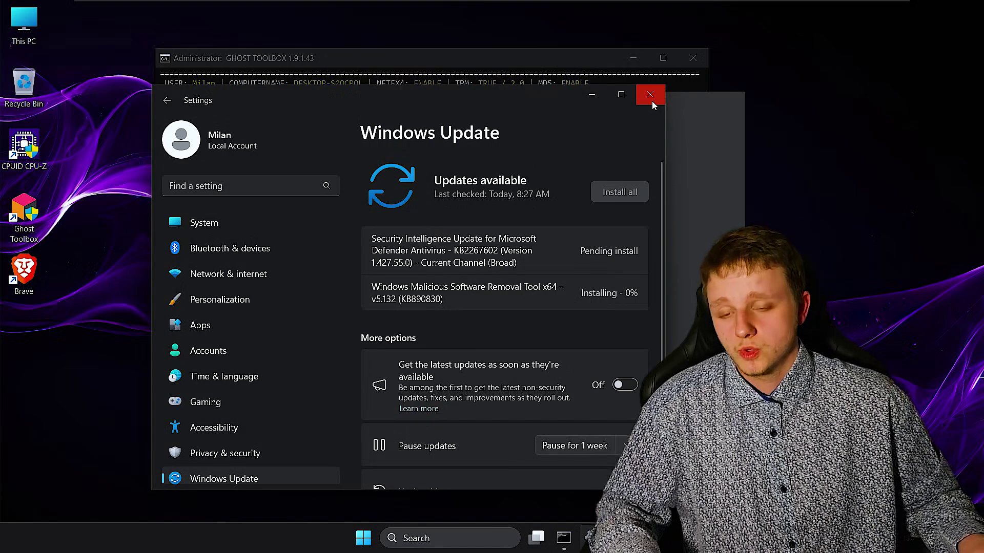
left_click(650, 97)
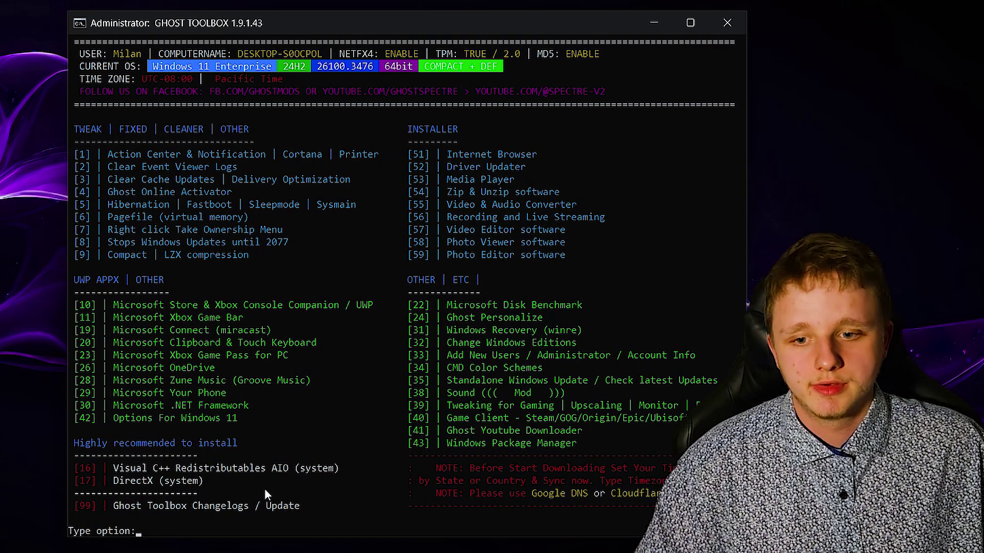
Step: Choose option 16, Visual C++ Redistributables AIO, then option 1 to install the AIO package
type("16")
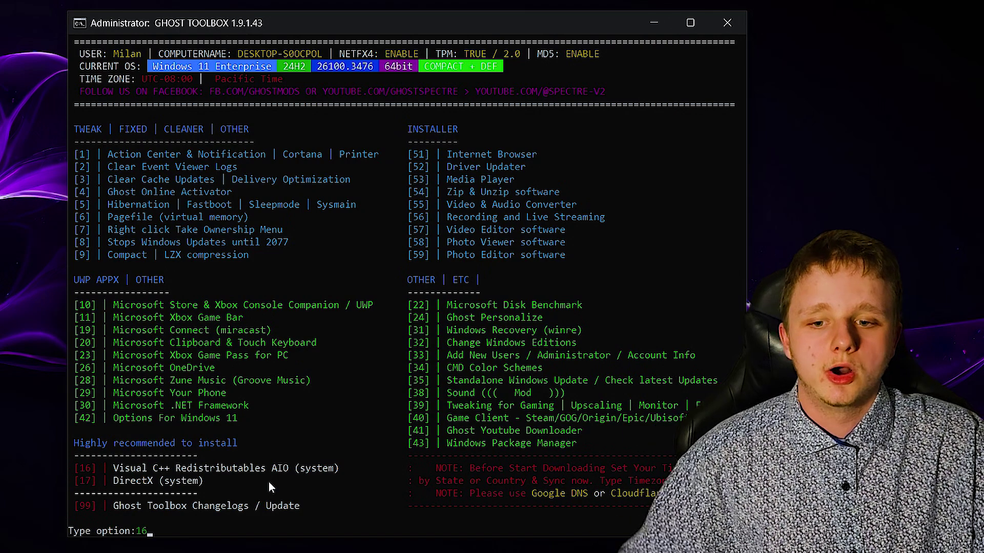
key("Return")
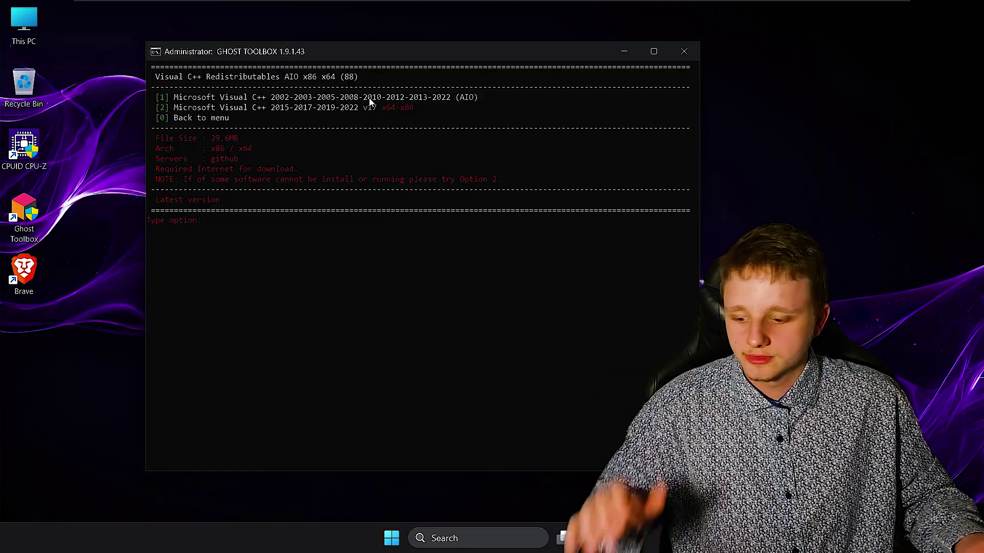
type("1")
key("Return")
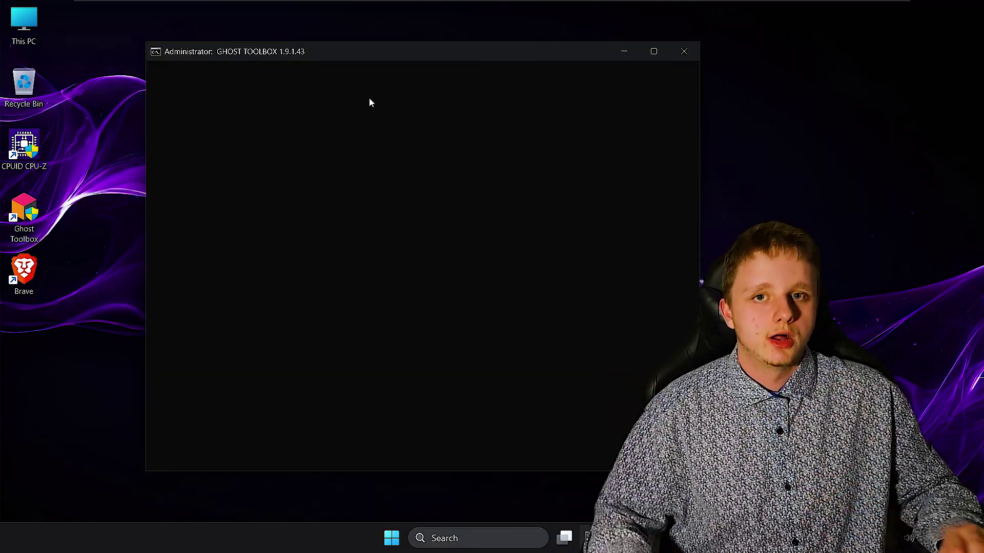